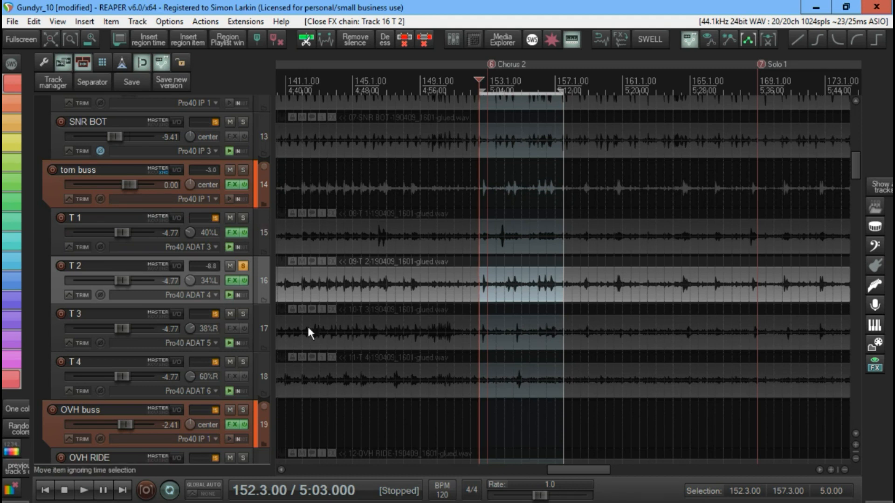
- Open track T 2's Multi Band Gate in its own floating window and close the track's FX chain window
{"action": "left_click", "coordinate": [245, 267]}
{"action": "left_click", "coordinate": [244, 267]}
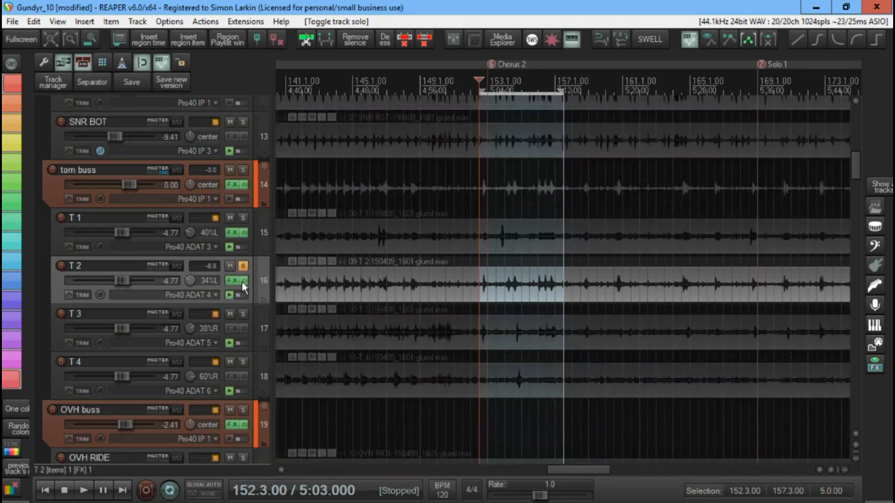
{"action": "left_click", "coordinate": [231, 281]}
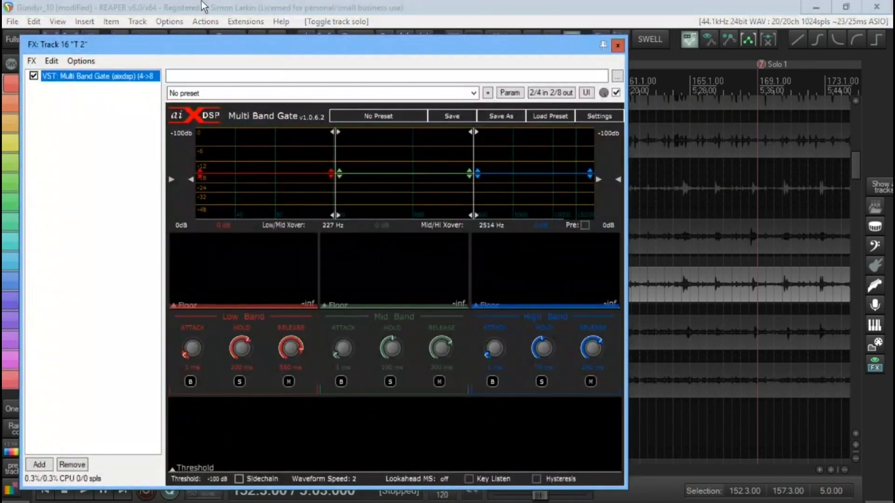
{"action": "left_click_drag", "start_coordinate": [211, 41], "coordinate": [359, 34]}
{"action": "double_click", "coordinate": [263, 66]}
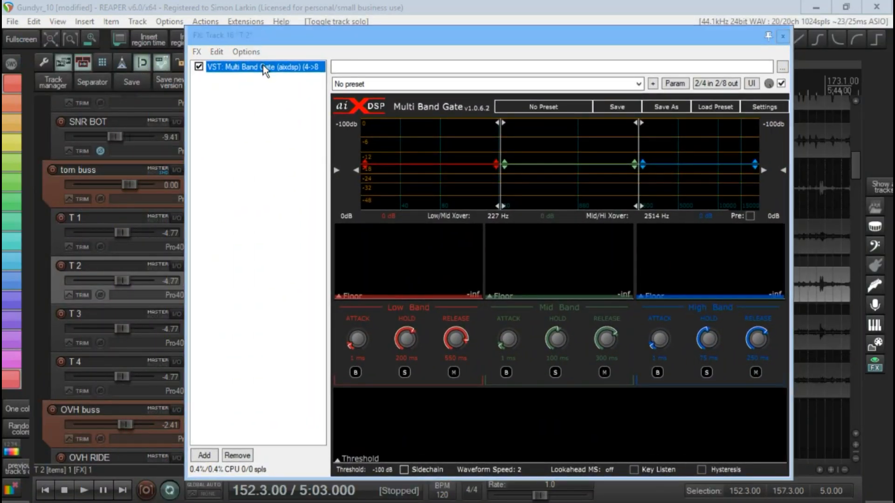
{"action": "left_click", "coordinate": [784, 36]}
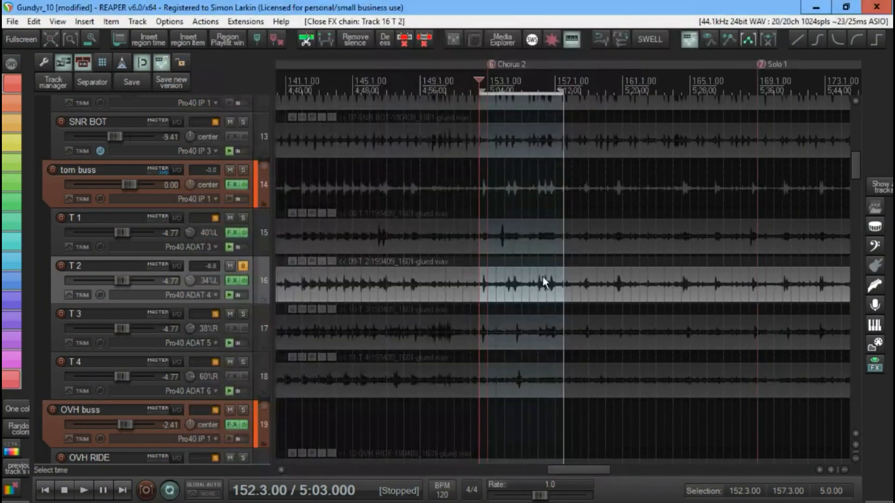
{"action": "left_click_drag", "start_coordinate": [532, 502], "coordinate": [593, 41]}
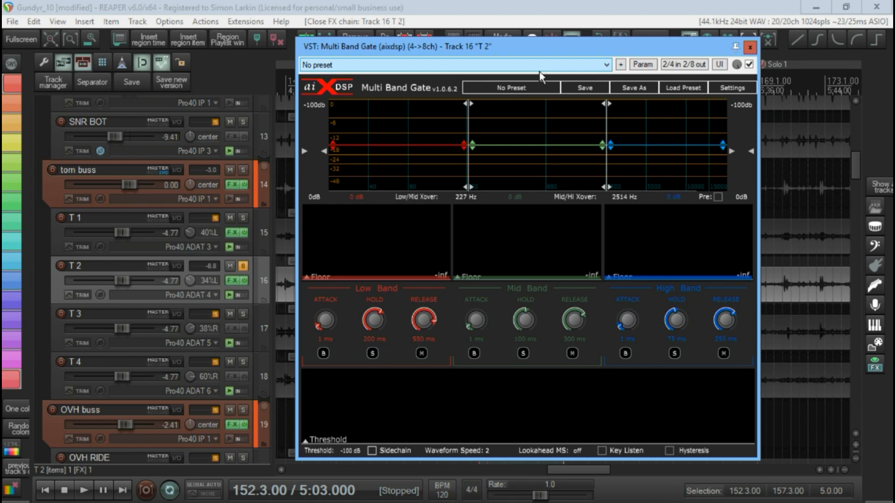
{"action": "left_click_drag", "start_coordinate": [547, 48], "coordinate": [618, 47]}
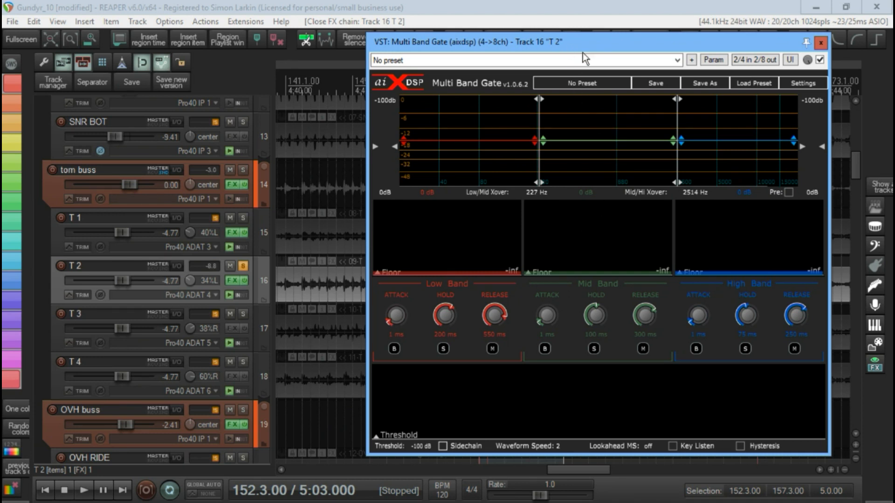
{"action": "left_click_drag", "start_coordinate": [614, 45], "coordinate": [561, 44]}
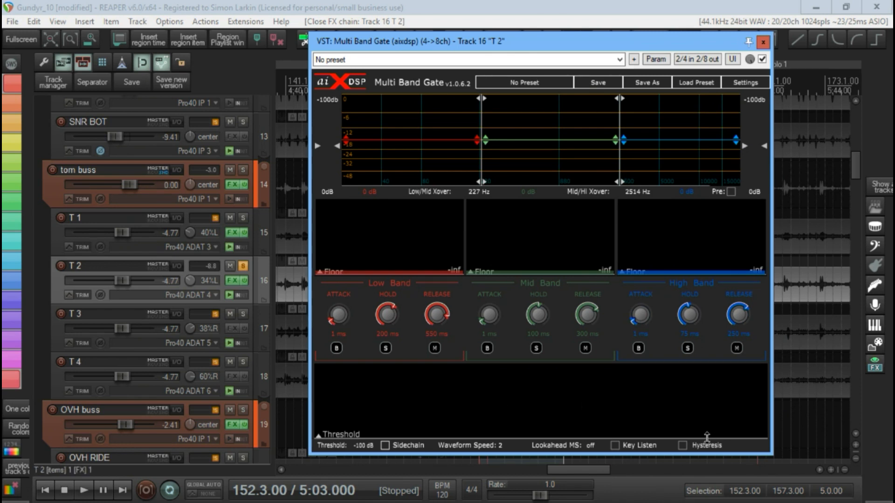
- Set the gate's Low/Mid crossover to about 219 Hz
{"action": "left_click_drag", "start_coordinate": [707, 439], "coordinate": [727, 454]}
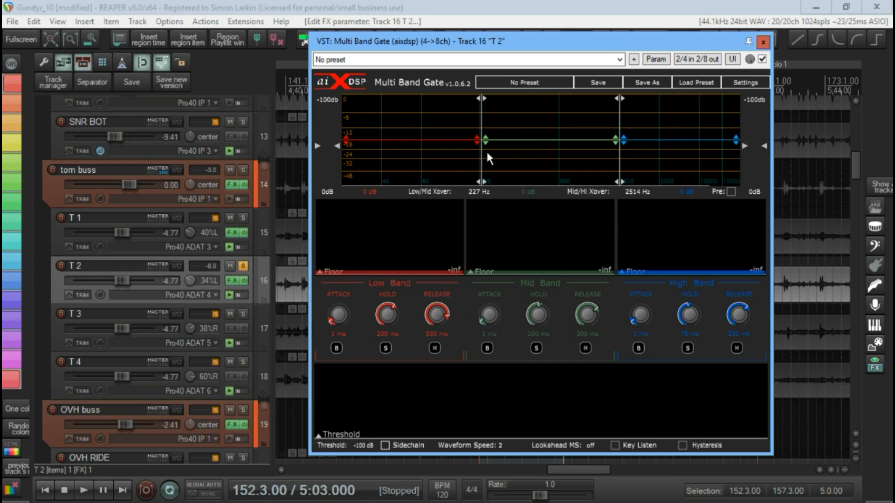
{"action": "mouse_move", "coordinate": [482, 157]}
{"action": "left_mouse_down"}
{"action": "mouse_move", "coordinate": [446, 157]}
{"action": "mouse_move", "coordinate": [474, 158]}
{"action": "left_mouse_up"}
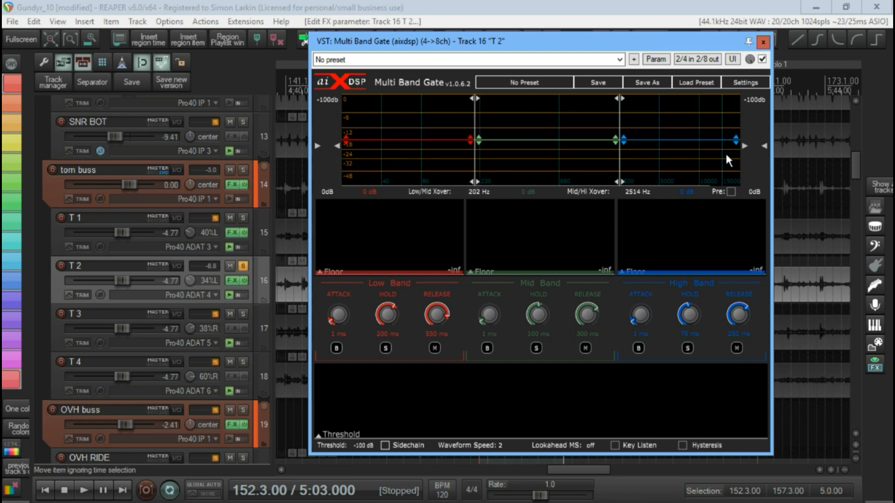
{"action": "mouse_move", "coordinate": [619, 167]}
{"action": "left_mouse_down"}
{"action": "mouse_move", "coordinate": [676, 167]}
{"action": "mouse_move", "coordinate": [559, 164]}
{"action": "mouse_move", "coordinate": [620, 166]}
{"action": "left_mouse_up"}
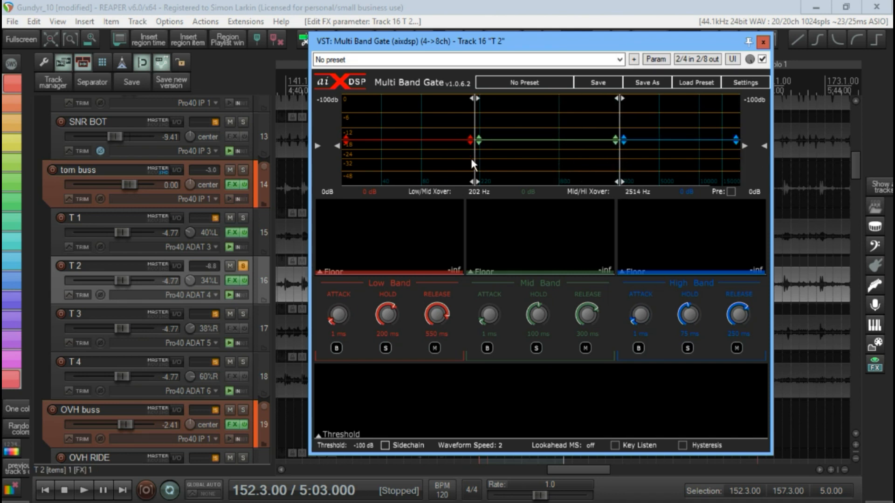
{"action": "mouse_move", "coordinate": [474, 159]}
{"action": "left_mouse_down"}
{"action": "mouse_move", "coordinate": [422, 160]}
{"action": "mouse_move", "coordinate": [502, 165]}
{"action": "mouse_move", "coordinate": [479, 161]}
{"action": "left_mouse_up"}
- Try lowering the low band gain to -0.5 dB and the mid band gain to -2.7 dB, and reset both to 0 dB
{"action": "left_click_drag", "start_coordinate": [399, 140], "coordinate": [425, 140]}
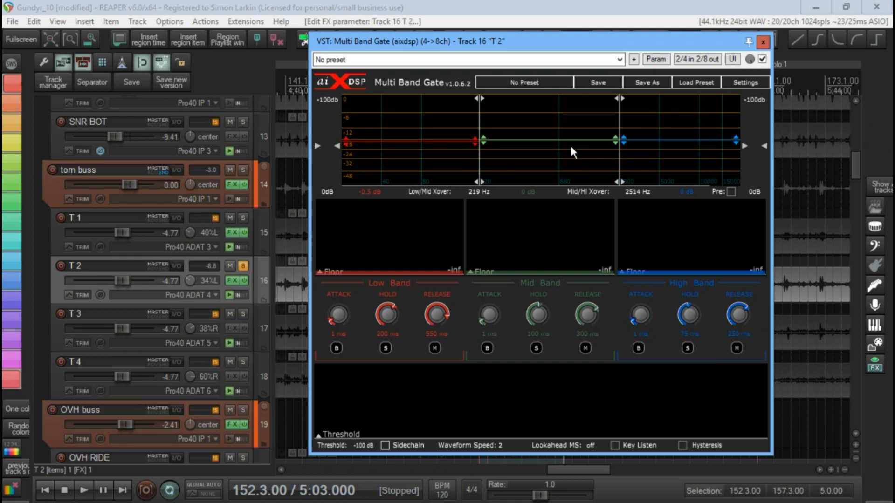
{"action": "mouse_move", "coordinate": [571, 148]}
{"action": "left_mouse_down"}
{"action": "mouse_move", "coordinate": [575, 125]}
{"action": "mouse_move", "coordinate": [581, 141]}
{"action": "left_mouse_up"}
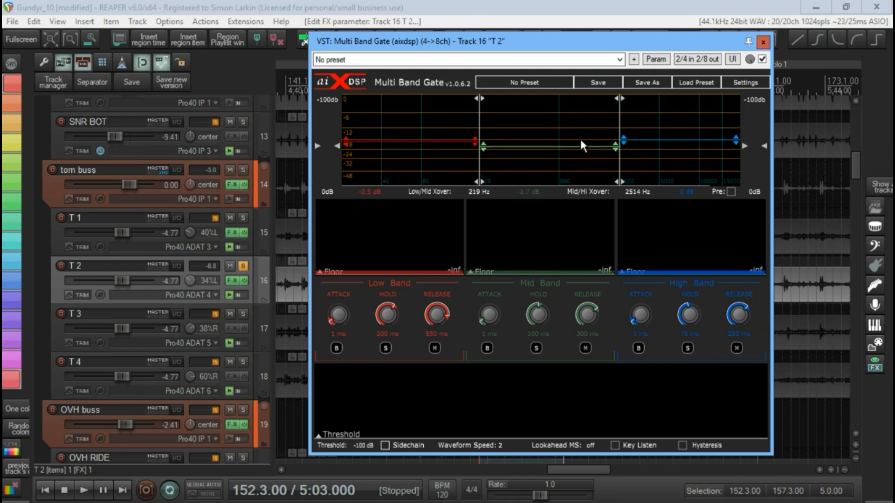
{"action": "double_click", "coordinate": [581, 144]}
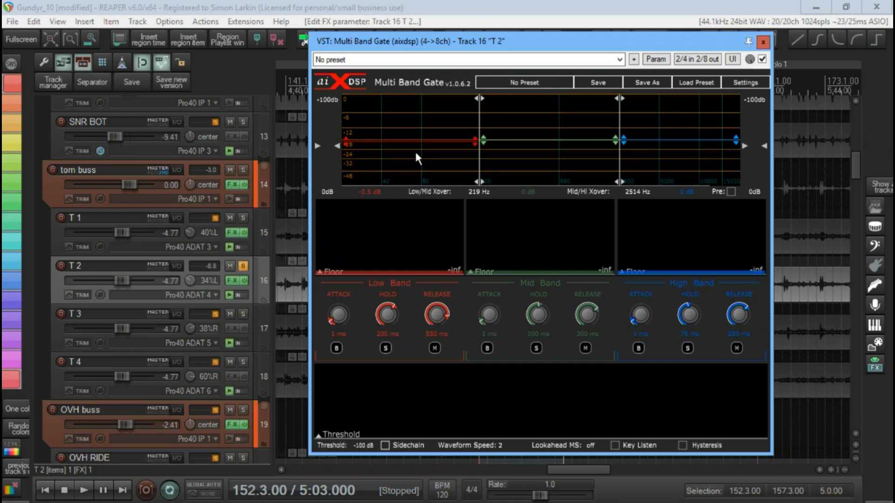
{"action": "double_click", "coordinate": [428, 141]}
- Expand the gate's plug-in pin connector to eight track channels
{"action": "left_click", "coordinate": [695, 58]}
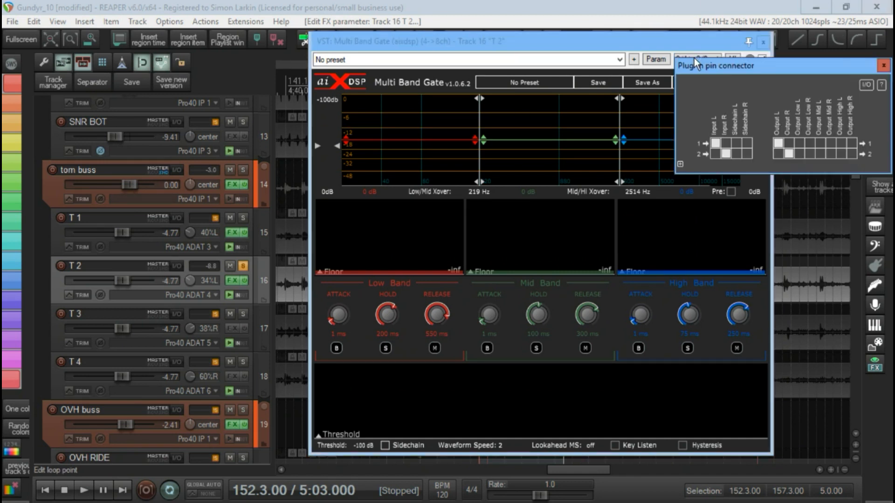
{"action": "left_click", "coordinate": [680, 164]}
{"action": "left_click", "coordinate": [680, 185]}
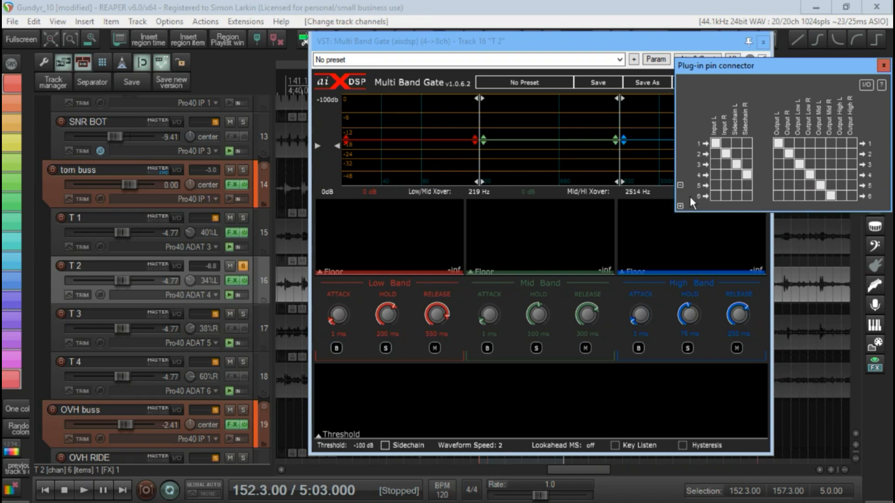
{"action": "left_click", "coordinate": [680, 206]}
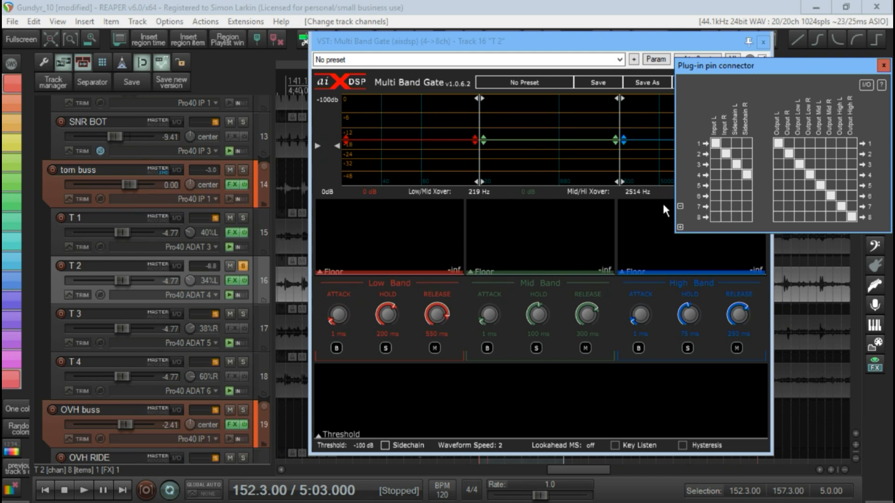
- Reduce the track channels in the pin connector to two and close the connector
{"action": "left_click", "coordinate": [680, 207]}
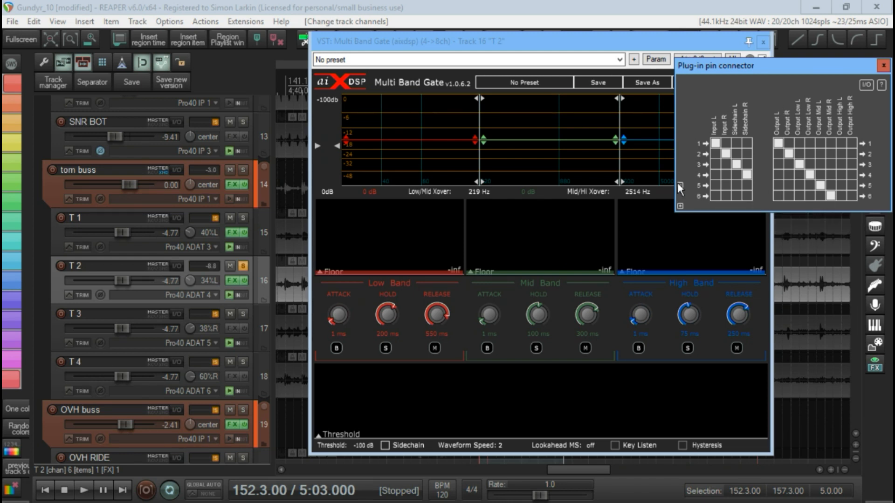
{"action": "left_click", "coordinate": [680, 184]}
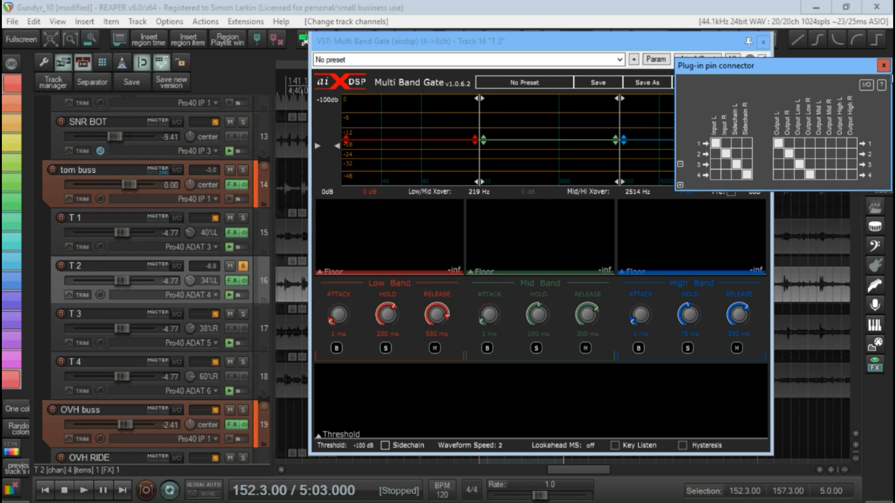
{"action": "left_click", "coordinate": [680, 165]}
{"action": "left_click", "coordinate": [882, 65]}
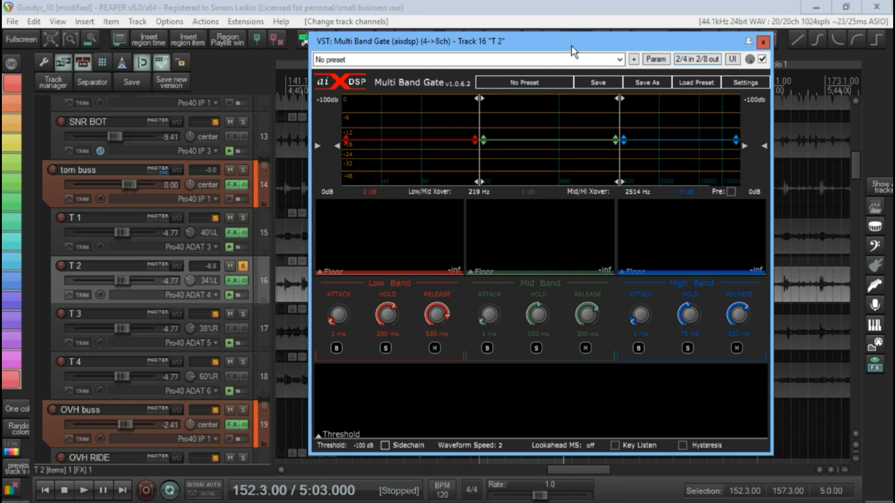
- Bypass the gate to audition the ungated T 2 track over the selected range, stop playback and re-enable the gate
{"action": "left_click_drag", "start_coordinate": [580, 46], "coordinate": [482, 416]}
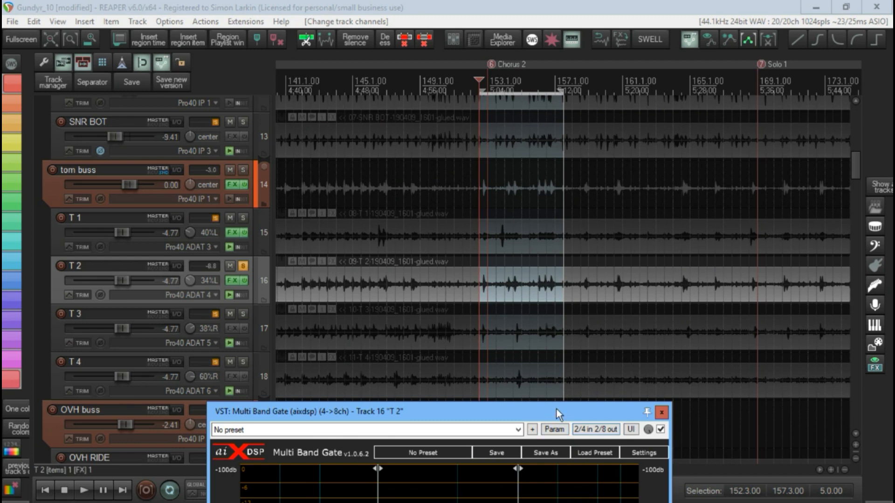
{"action": "left_click_drag", "start_coordinate": [557, 409], "coordinate": [624, 383]}
{"action": "left_click", "coordinate": [738, 300]}
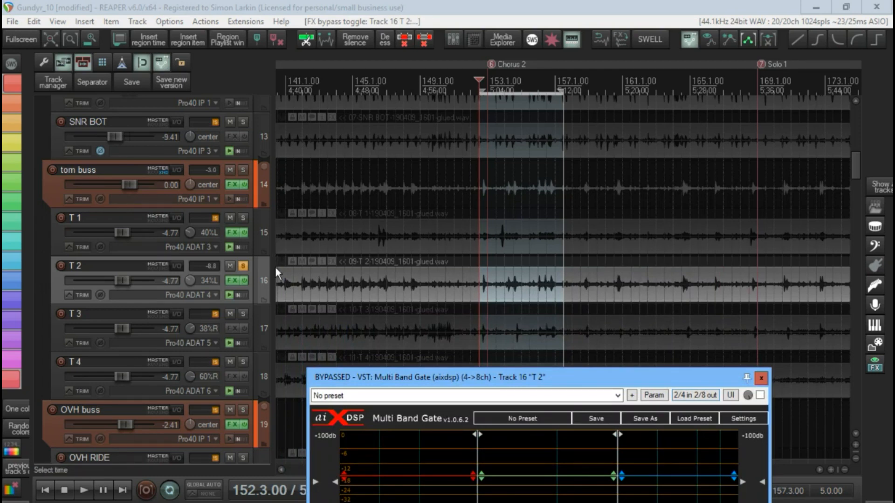
{"action": "key", "text": "space"}
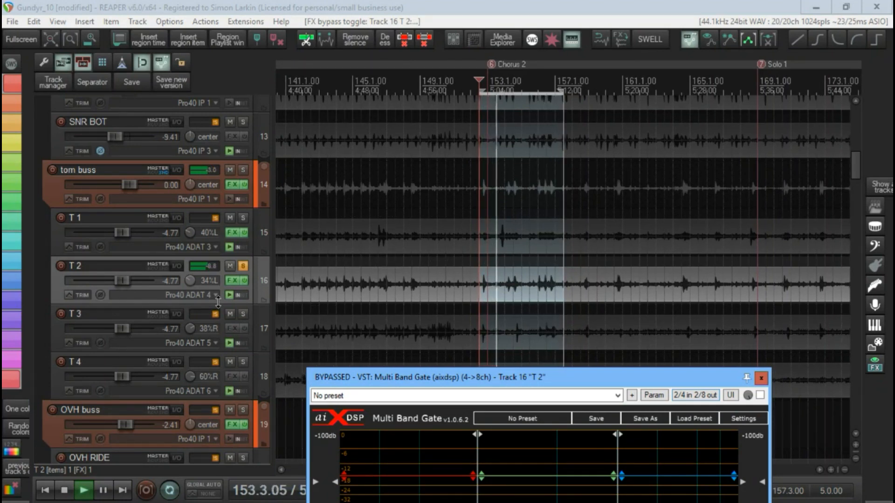
{"action": "key", "text": "space"}
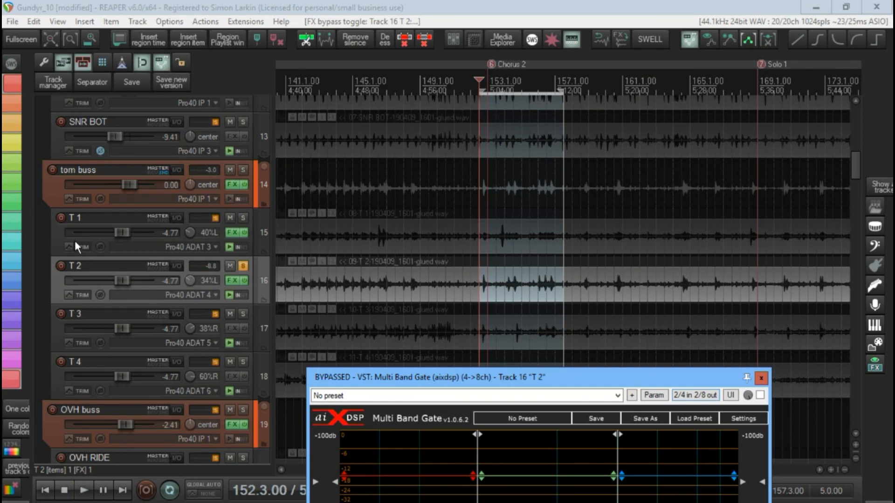
{"action": "left_click_drag", "start_coordinate": [557, 382], "coordinate": [572, 47]}
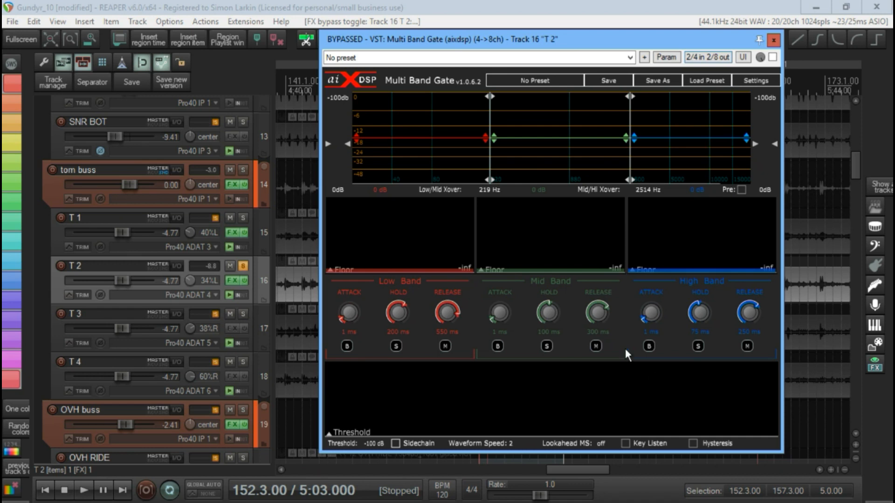
{"action": "left_click", "coordinate": [772, 57]}
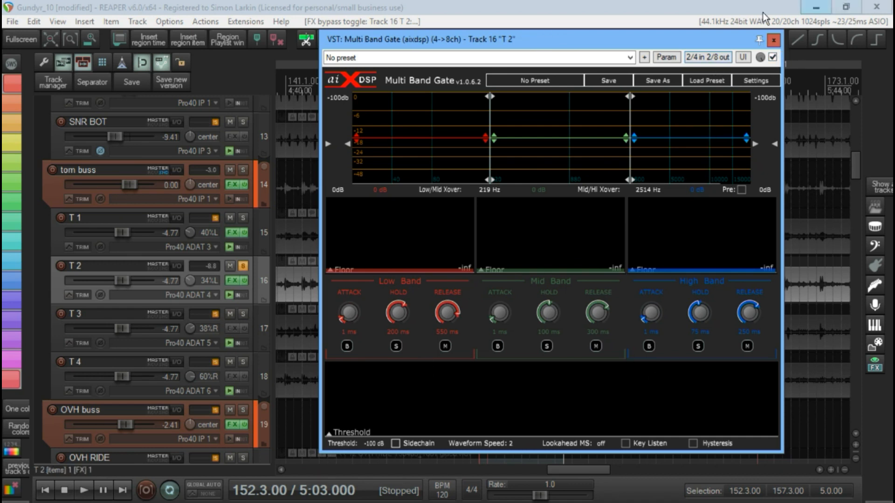
- Enable Key Listen and, during playback, narrow the gate's key filter to a 74 Hz high-pass and a 163 Hz low-pass
{"action": "left_click", "coordinate": [625, 444]}
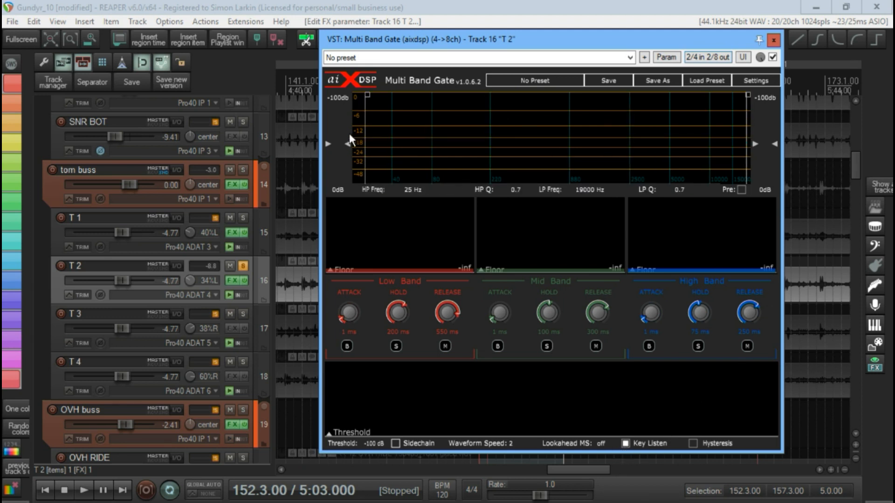
{"action": "left_click_drag", "start_coordinate": [366, 132], "coordinate": [494, 132]}
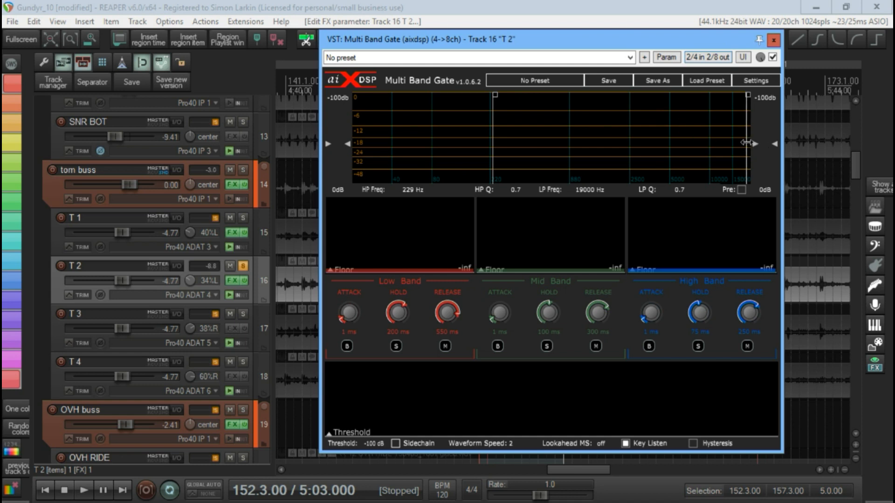
{"action": "left_click_drag", "start_coordinate": [748, 147], "coordinate": [589, 147]}
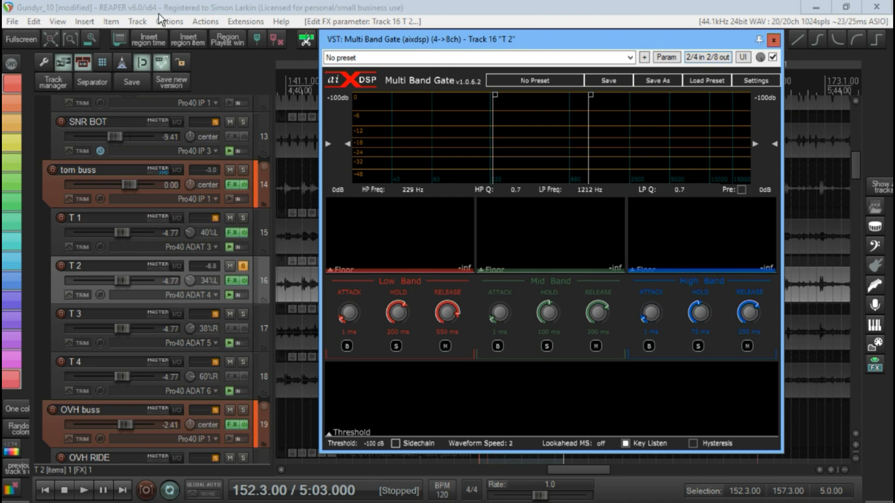
{"action": "key", "text": "space"}
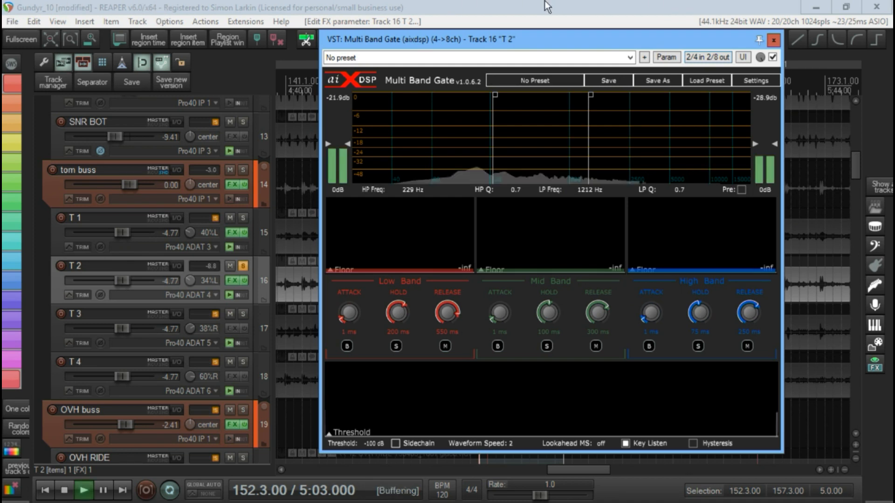
{"action": "mouse_move", "coordinate": [495, 142]}
{"action": "left_mouse_down"}
{"action": "mouse_move", "coordinate": [440, 152]}
{"action": "mouse_move", "coordinate": [423, 168]}
{"action": "mouse_move", "coordinate": [436, 164]}
{"action": "left_mouse_up"}
{"action": "mouse_move", "coordinate": [588, 150]}
{"action": "left_mouse_down"}
{"action": "mouse_move", "coordinate": [531, 140]}
{"action": "mouse_move", "coordinate": [419, 158]}
{"action": "mouse_move", "coordinate": [427, 156]}
{"action": "left_mouse_up"}
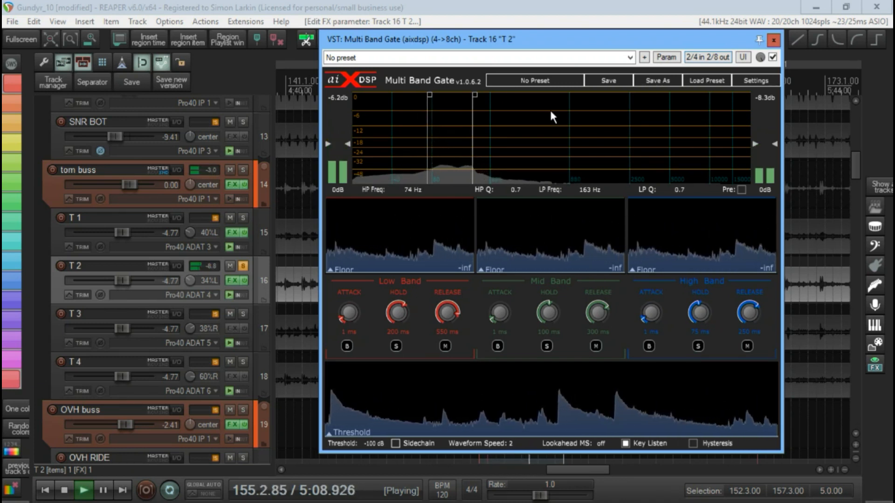
{"action": "key", "text": "space"}
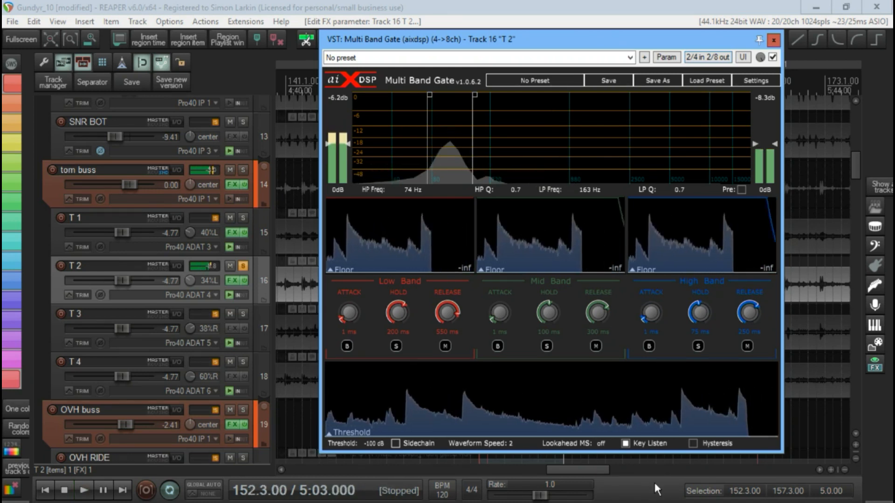
- Turn off Key Listen and raise the gate threshold to about -18.7 dB while the selected range plays
{"action": "left_click", "coordinate": [626, 443]}
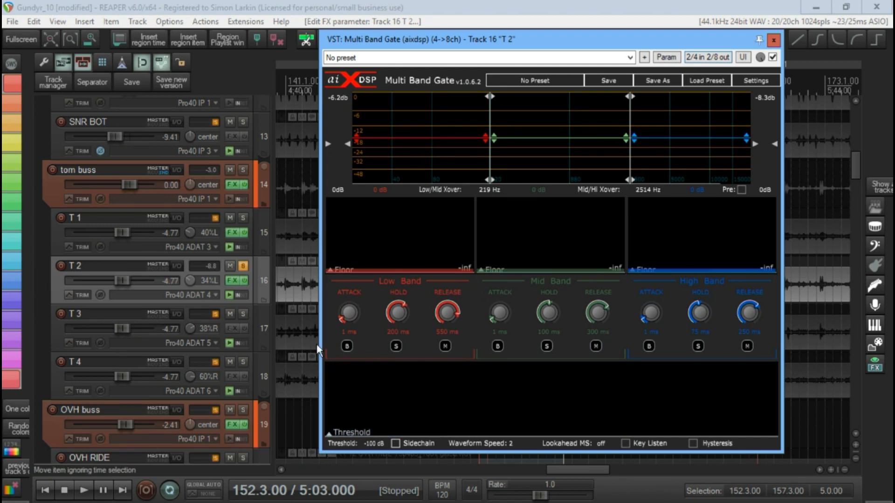
{"action": "key", "text": "space"}
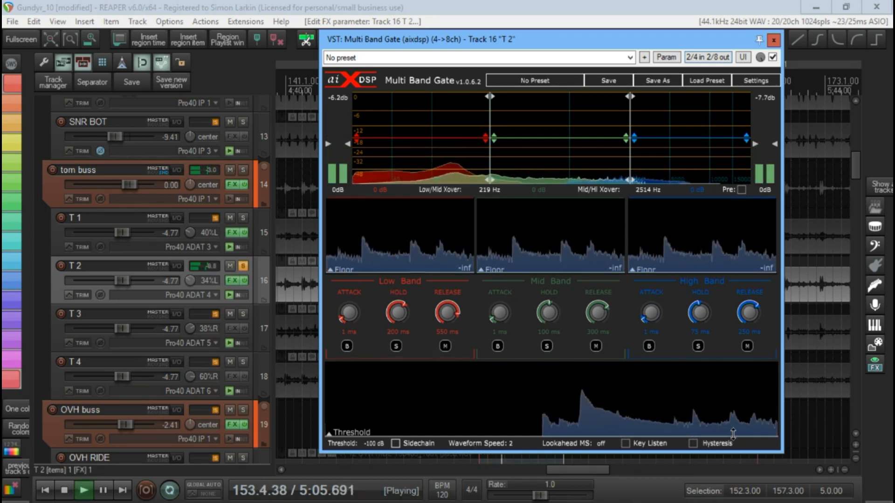
{"action": "left_click_drag", "start_coordinate": [734, 440], "coordinate": [733, 404]}
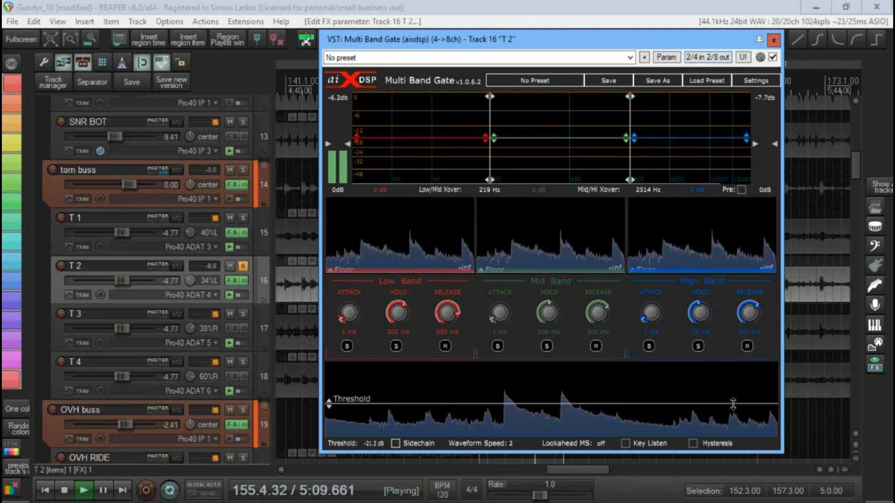
{"action": "left_click_drag", "start_coordinate": [733, 404], "coordinate": [733, 401]}
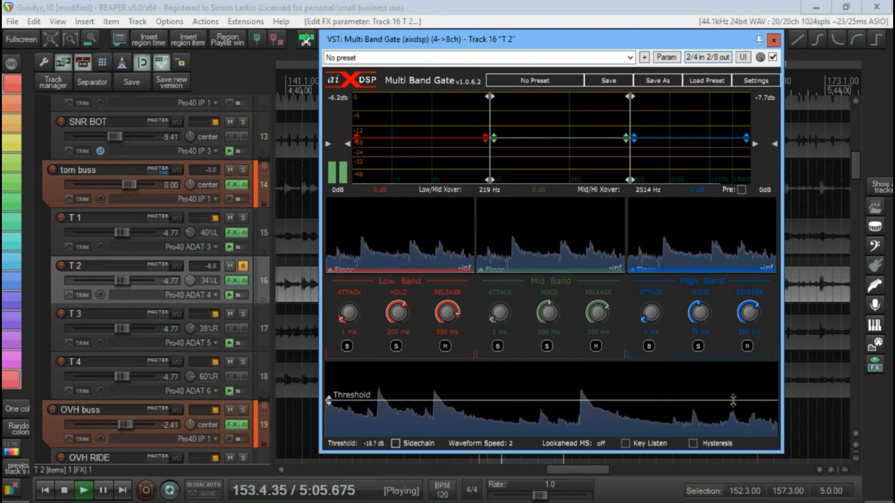
- Lower the T 2 gate threshold to about -20.7 dB and shorten the high band to 42.5 ms hold and about 8.6 ms release
{"action": "left_click_drag", "start_coordinate": [733, 401], "coordinate": [735, 404]}
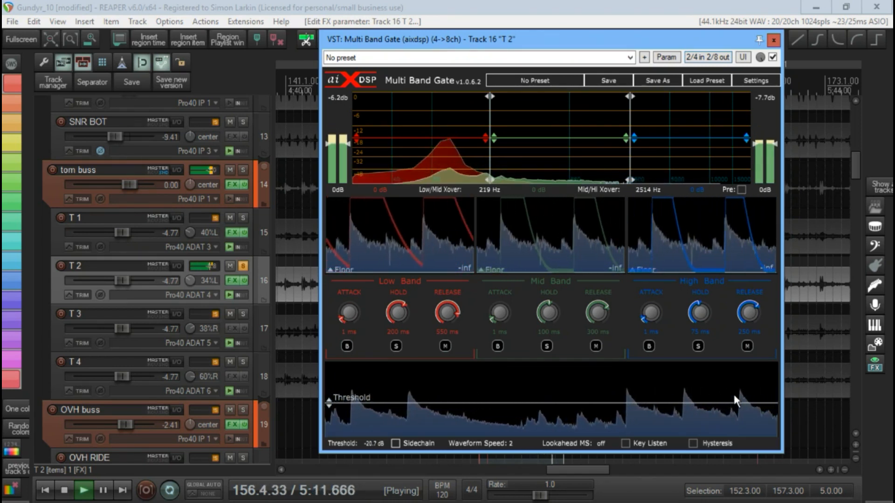
{"action": "left_click_drag", "start_coordinate": [748, 312], "coordinate": [753, 373]}
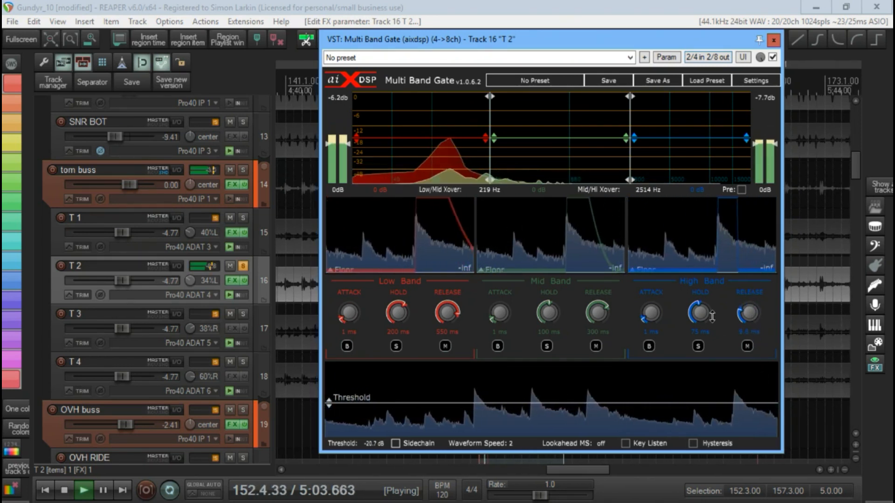
{"action": "left_click_drag", "start_coordinate": [710, 316], "coordinate": [706, 327]}
{"action": "key", "text": "space"}
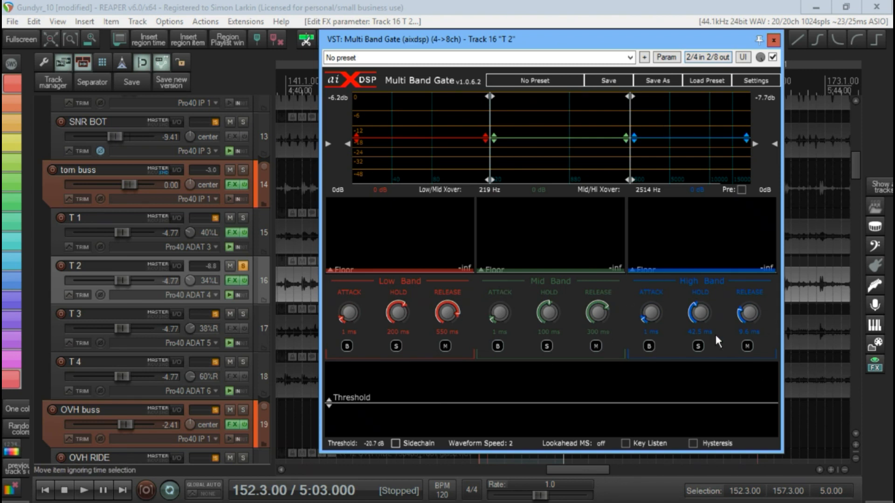
- Audition the gated T 2 track over the selected range, pausing after the first tom hit and resuming playback
{"action": "key", "text": "space"}
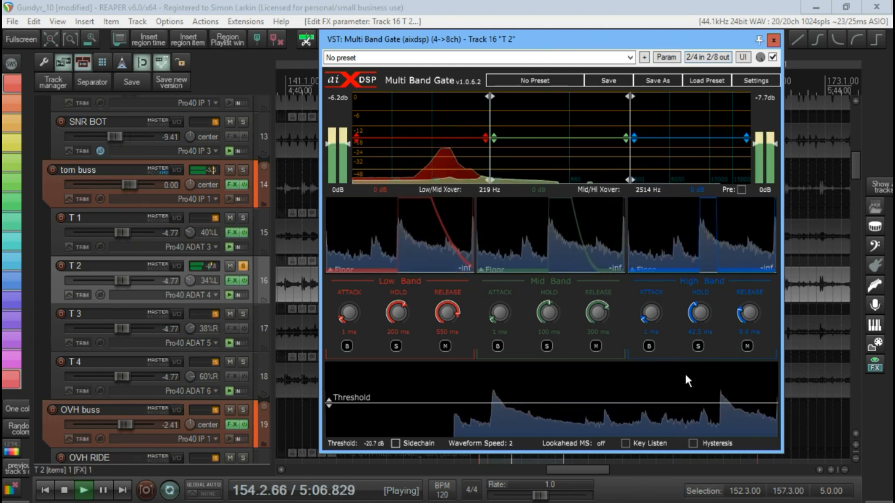
{"action": "key", "text": "space"}
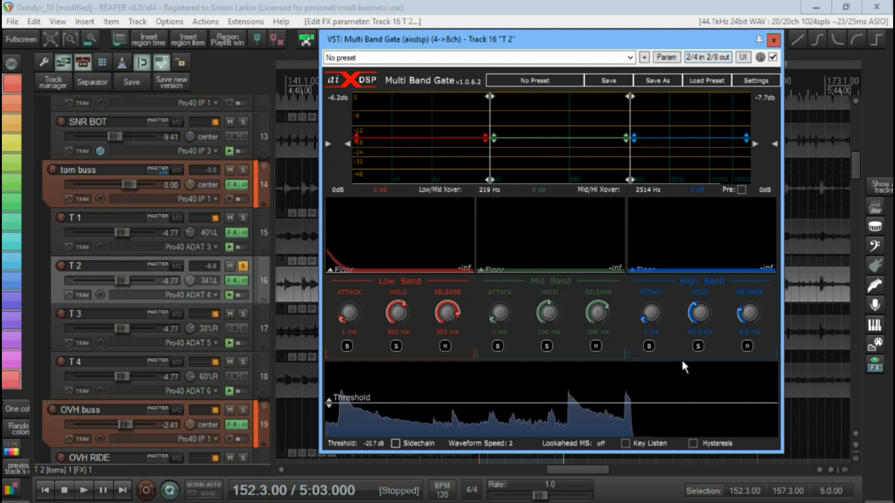
{"action": "key", "text": "space"}
{"action": "key", "text": "ctrl+space"}
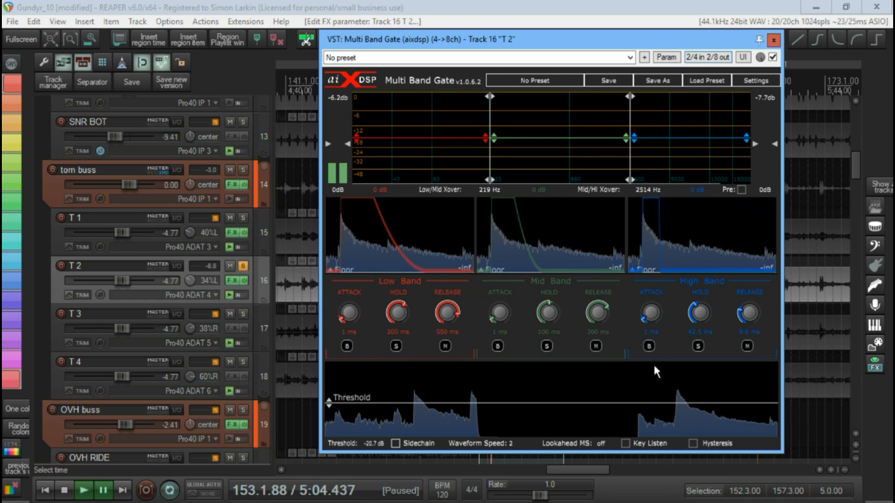
{"action": "key", "text": "space"}
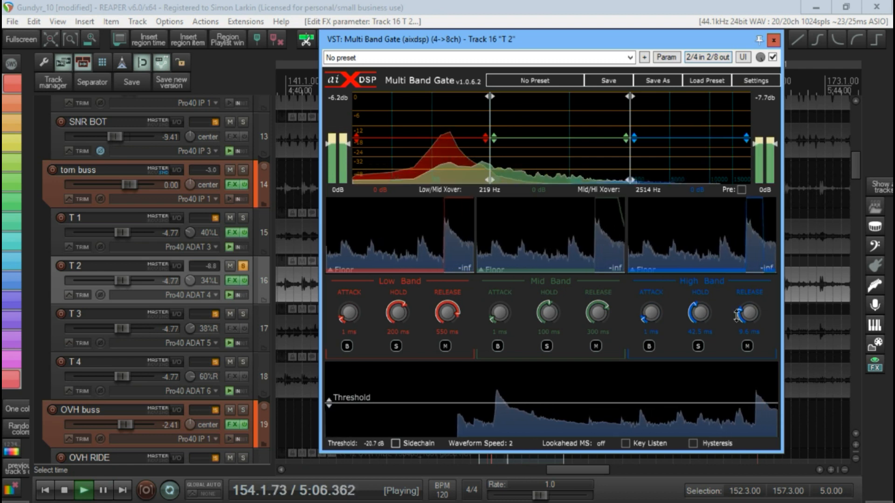
- Shorten the high band to about 4 ms hold and 4.4 ms release, and the mid band to 19.1 ms hold and 5.4 ms release
{"action": "left_click_drag", "start_coordinate": [701, 314], "coordinate": [702, 334]}
{"action": "left_click_drag", "start_coordinate": [748, 314], "coordinate": [749, 327]}
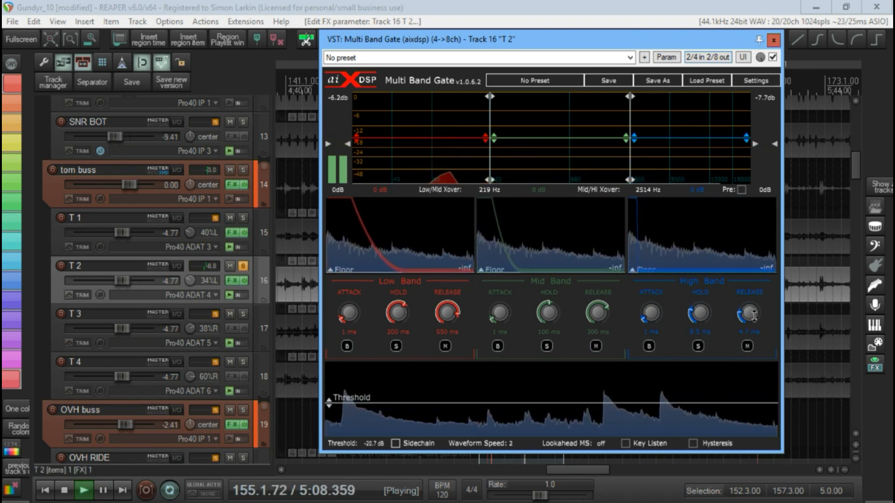
{"action": "left_click_drag", "start_coordinate": [702, 305], "coordinate": [703, 321]}
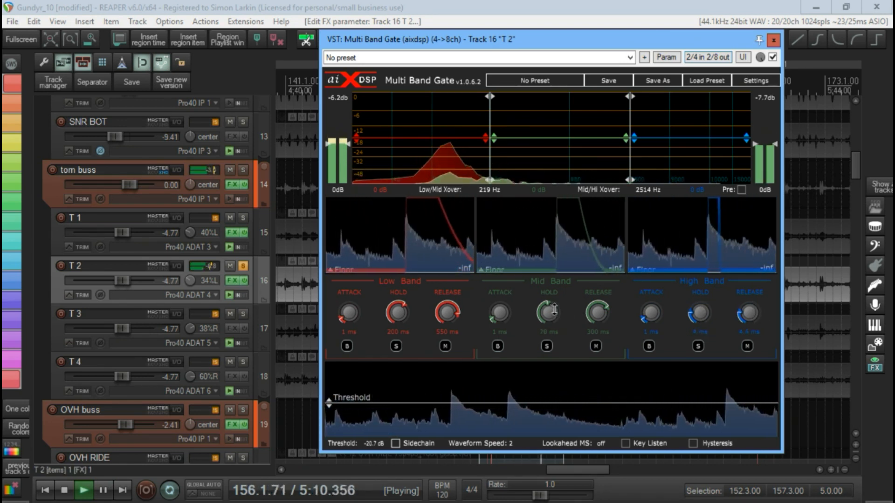
{"action": "left_click_drag", "start_coordinate": [549, 310], "coordinate": [551, 351]}
{"action": "left_click_drag", "start_coordinate": [599, 317], "coordinate": [599, 394]}
- Adjust the low band while T 2 plays, settling on about 88 ms hold and 236 ms release
{"action": "left_click_drag", "start_coordinate": [447, 313], "coordinate": [459, 392]}
{"action": "left_click_drag", "start_coordinate": [397, 313], "coordinate": [411, 373]}
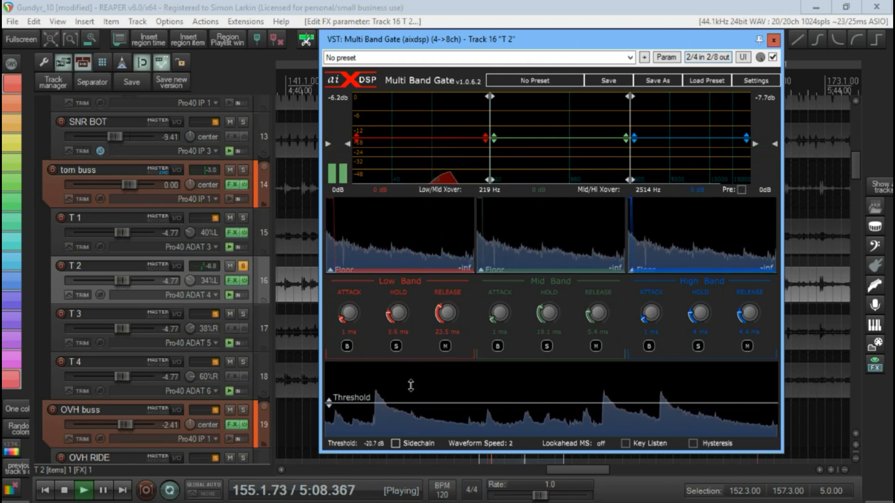
{"action": "left_click_drag", "start_coordinate": [448, 315], "coordinate": [469, 270]}
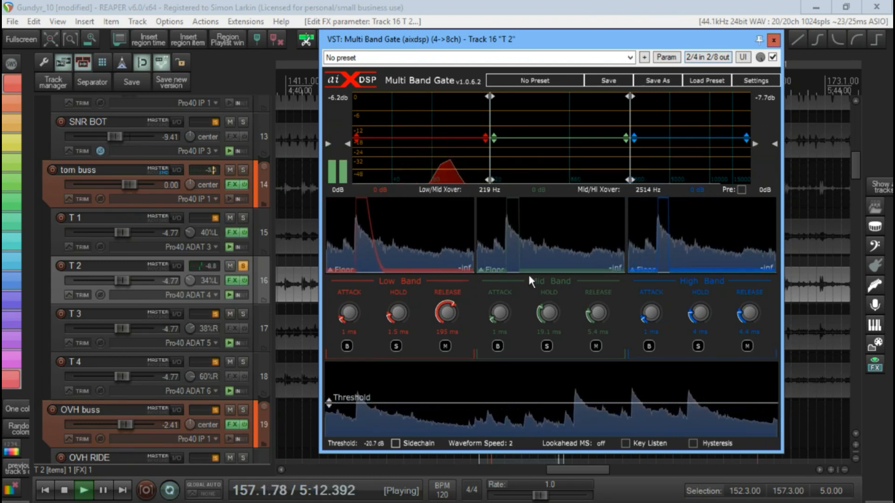
{"action": "left_click_drag", "start_coordinate": [450, 320], "coordinate": [413, 260]}
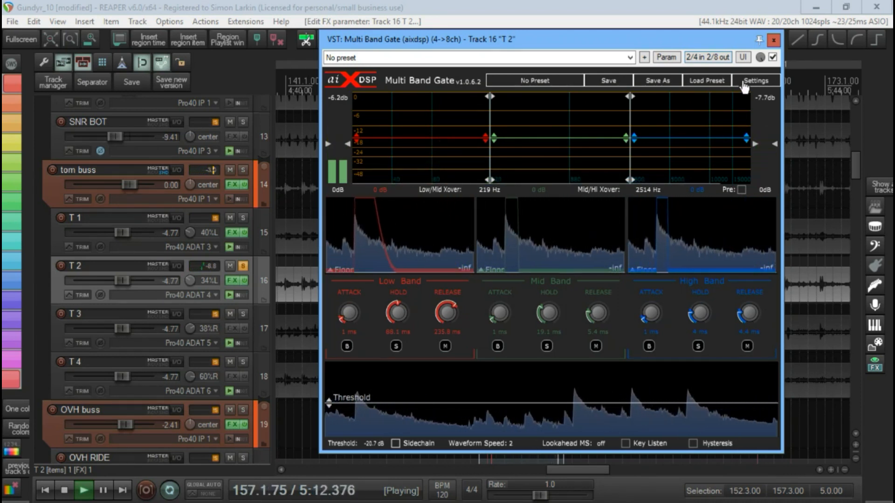
- Compare T 2 with the gate bypassed and re-enabled, and stop playback
{"action": "left_click", "coordinate": [773, 57]}
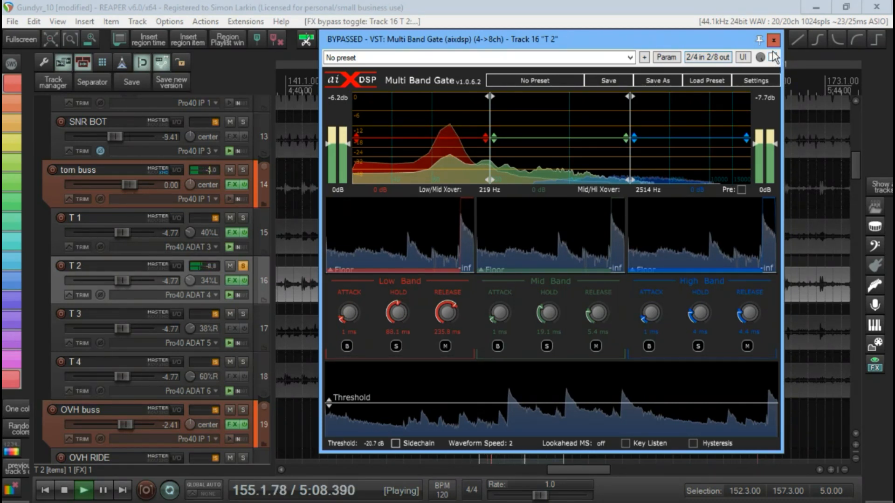
{"action": "left_click", "coordinate": [772, 57]}
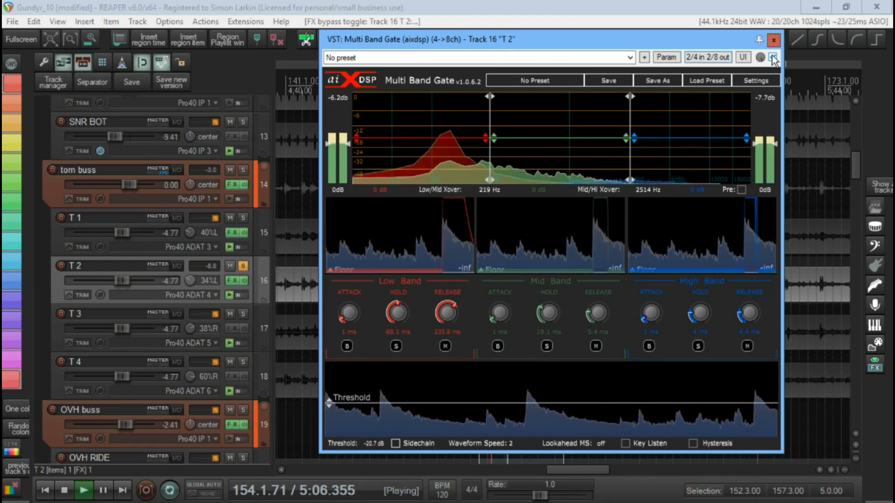
{"action": "key", "text": "space"}
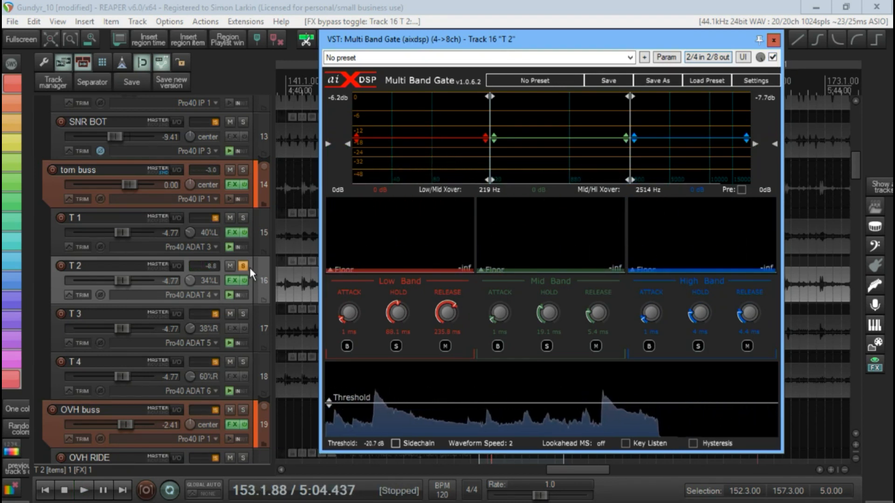
- Solo the T 1 track instead of T 2 and open its Multi Band Gate
{"action": "left_click", "coordinate": [244, 266]}
{"action": "left_click", "coordinate": [243, 218]}
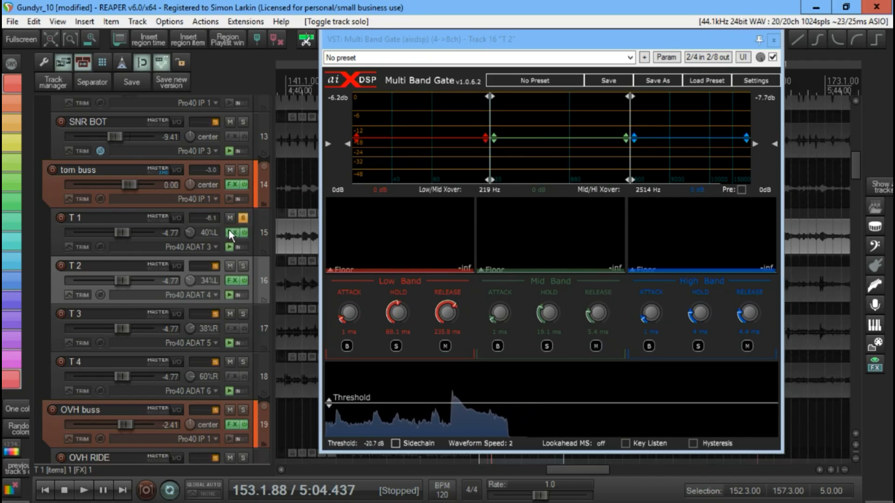
{"action": "left_click", "coordinate": [231, 232]}
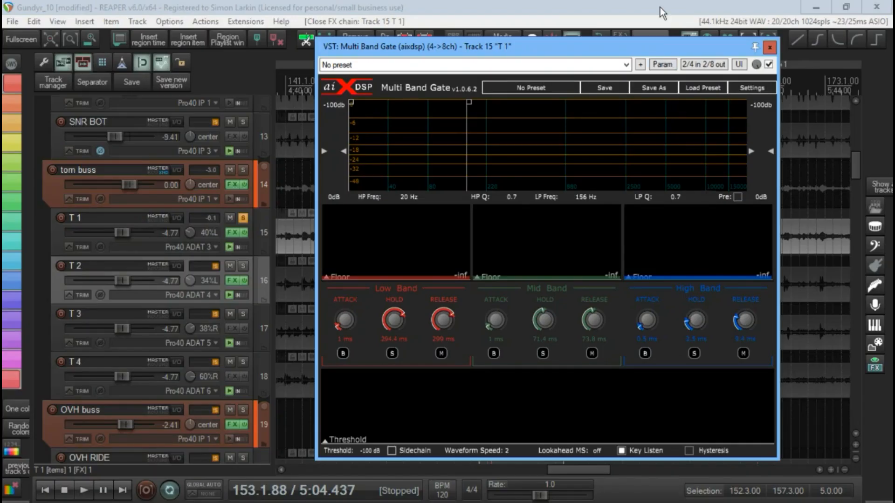
{"action": "left_click", "coordinate": [262, 234]}
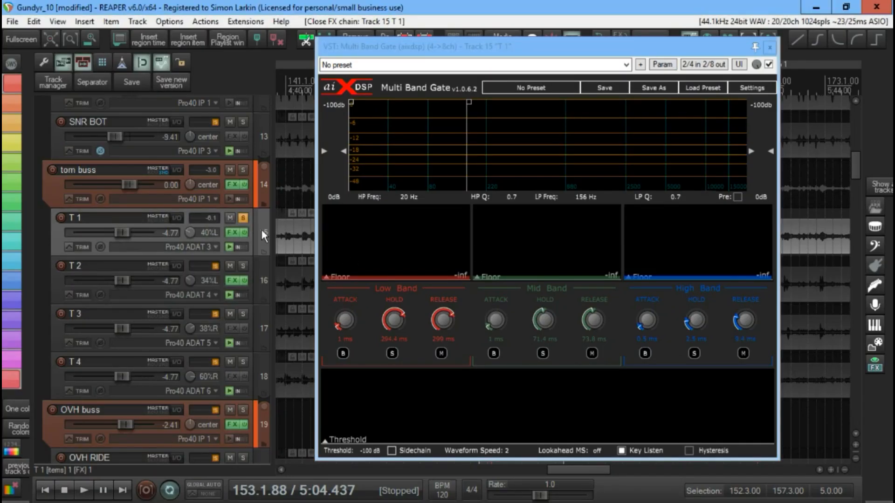
- Bypass the T 1 gate and play the ungated track with the plugin window moved clear of the waveforms
{"action": "left_click", "coordinate": [769, 64]}
{"action": "key", "text": "space"}
{"action": "left_click_drag", "start_coordinate": [660, 52], "coordinate": [671, 321]}
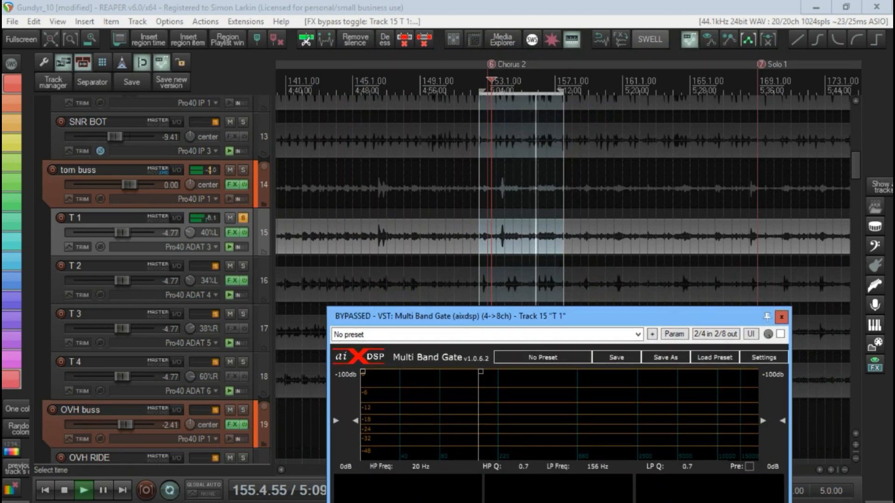
- Shorten the time selection to 152.3.00–154.3.00 around the T 1 tom hit and play it from the start
{"action": "left_click_drag", "start_coordinate": [563, 254], "coordinate": [514, 260]}
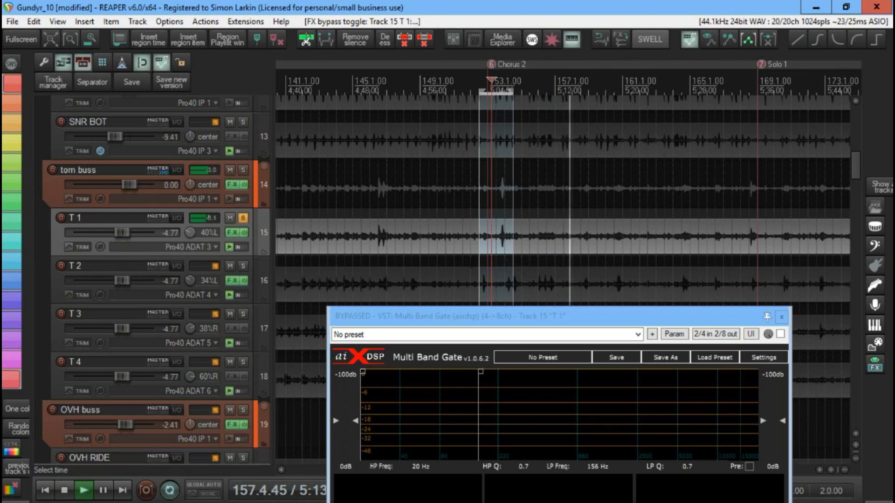
{"action": "key", "text": "space"}
{"action": "left_click", "coordinate": [463, 260]}
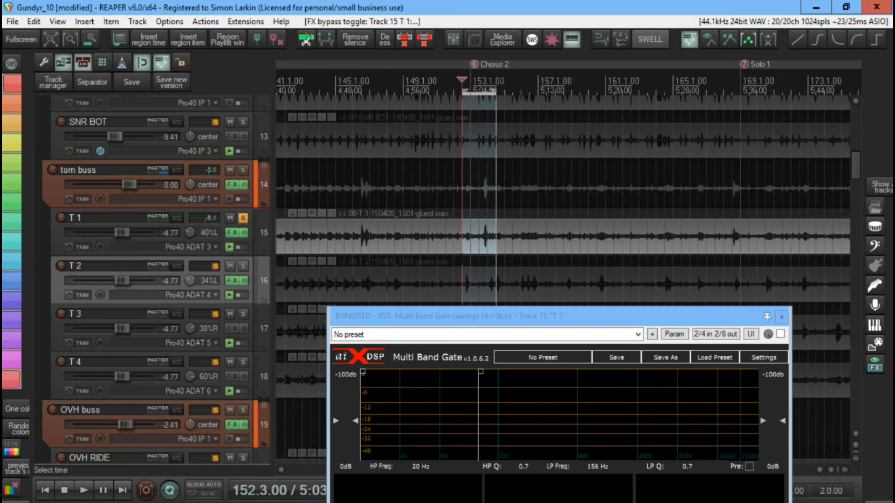
{"action": "key", "text": "space"}
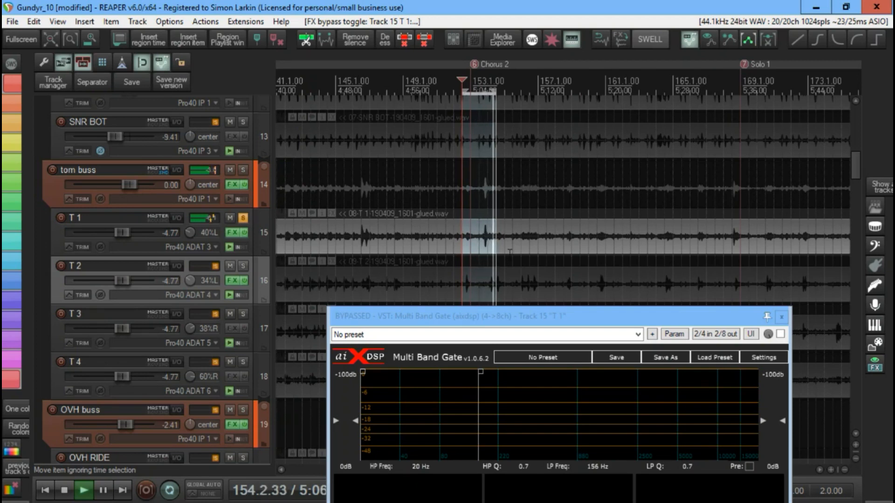
- Re-enable the T 1 gate and sweep the key filter's low-pass while listening, ending fully open at 20000 Hz
{"action": "left_click_drag", "start_coordinate": [526, 315], "coordinate": [510, 44]}
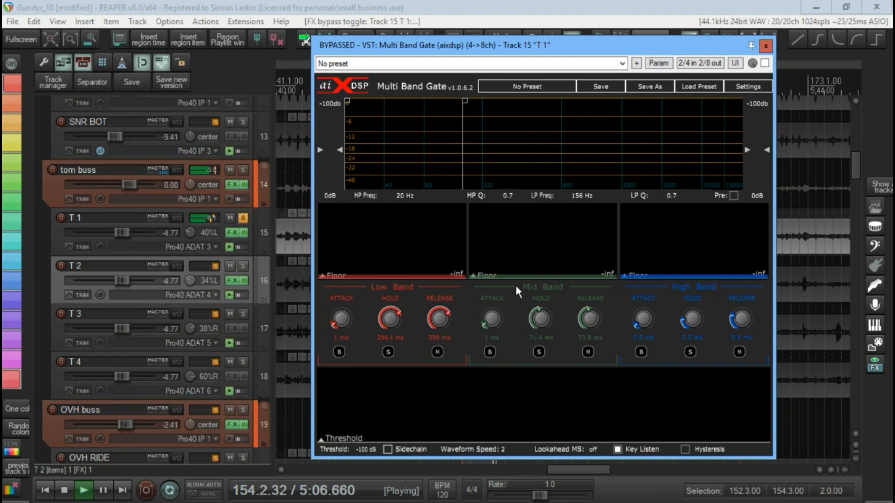
{"action": "left_click", "coordinate": [764, 64]}
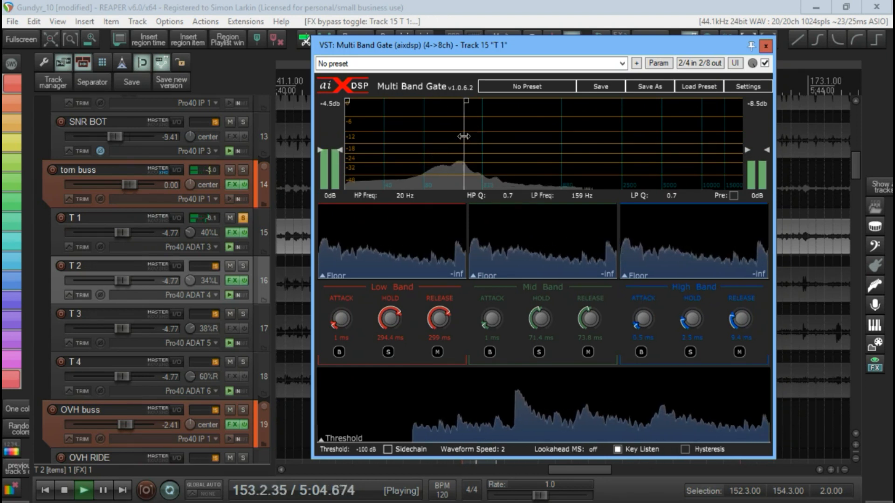
{"action": "left_click_drag", "start_coordinate": [465, 130], "coordinate": [516, 140]}
{"action": "left_click_drag", "start_coordinate": [467, 145], "coordinate": [470, 144]}
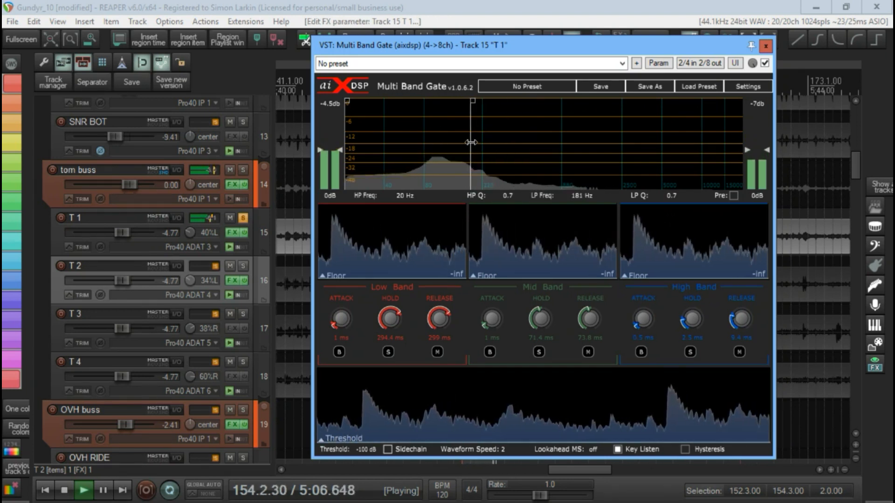
{"action": "mouse_move", "coordinate": [346, 145]}
{"action": "left_mouse_down"}
{"action": "mouse_move", "coordinate": [420, 155]}
{"action": "mouse_move", "coordinate": [345, 151]}
{"action": "left_mouse_up"}
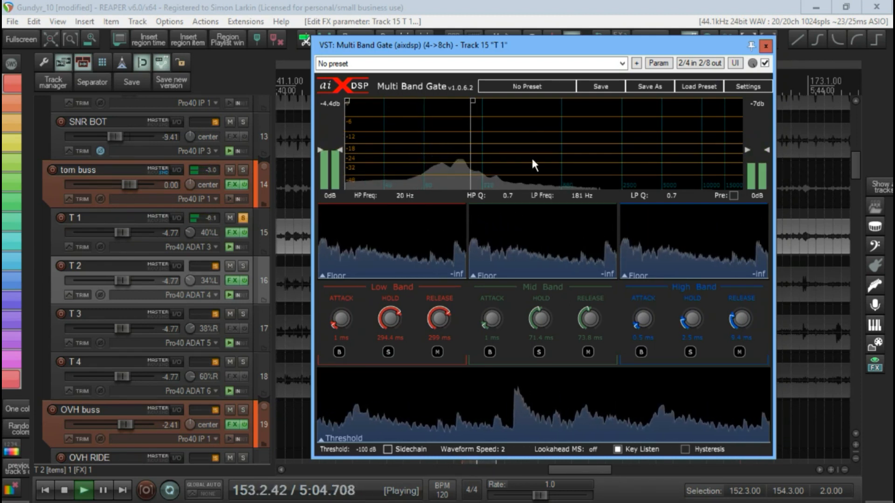
{"action": "left_click_drag", "start_coordinate": [470, 151], "coordinate": [755, 112]}
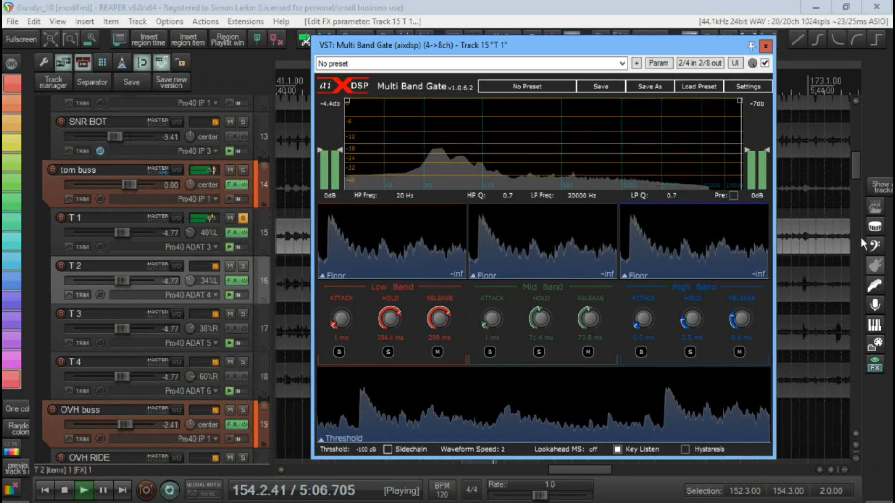
- Turn off Key Listen, raise the T 1 gate threshold to about -14.1 dB and nudge up the high band's hold
{"action": "left_click", "coordinate": [618, 449]}
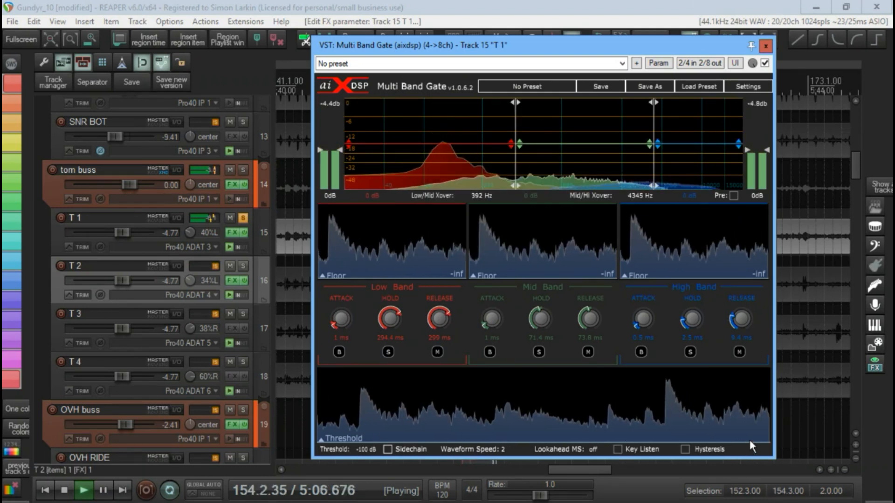
{"action": "left_click_drag", "start_coordinate": [754, 441], "coordinate": [756, 399]}
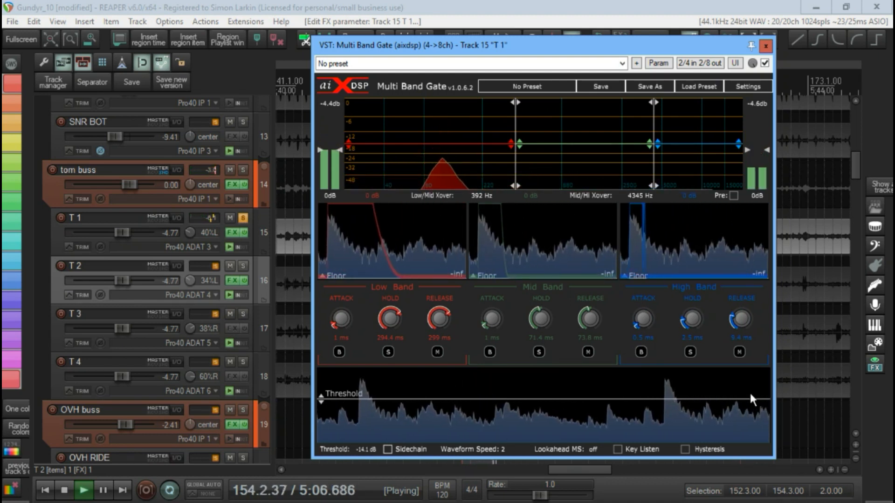
{"action": "left_click_drag", "start_coordinate": [694, 321], "coordinate": [696, 317]}
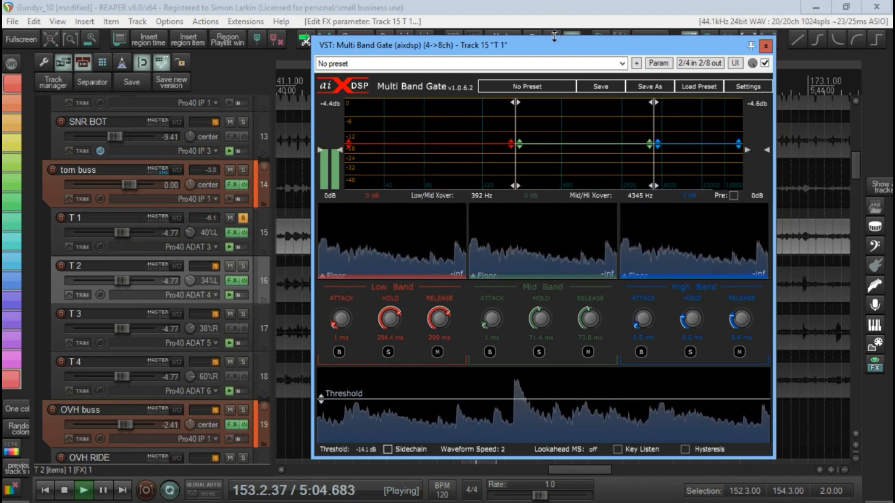
- Reset the T 1 gate to its default settings and raise the threshold to about -12.6 dB
{"action": "left_click", "coordinate": [551, 63]}
{"action": "left_click", "coordinate": [547, 76]}
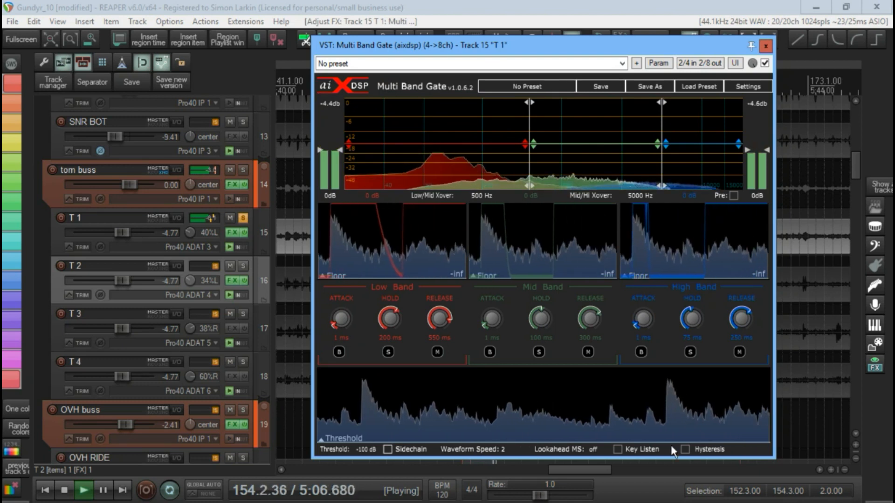
{"action": "left_click_drag", "start_coordinate": [680, 440], "coordinate": [678, 397]}
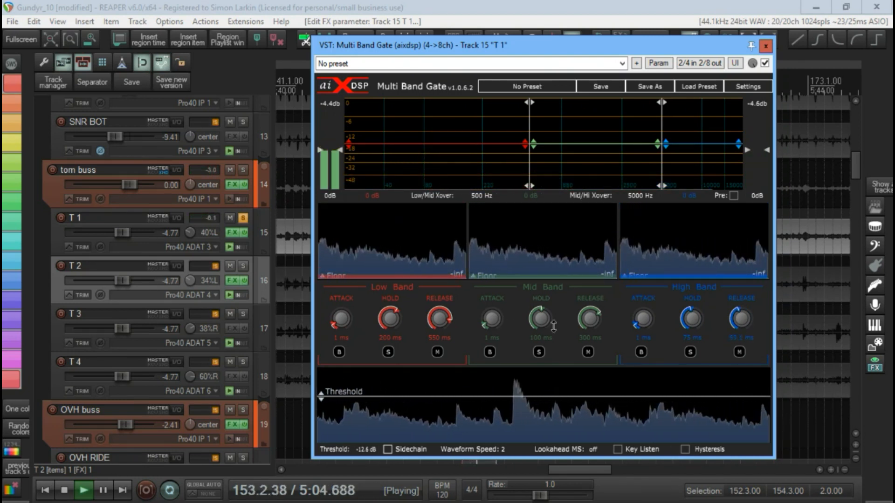
- Shorten the T 1 mid band to about 16 ms hold and 24.6 ms release, and the high band to 17.2 ms hold and 12.4 ms release
{"action": "left_click_drag", "start_coordinate": [592, 319], "coordinate": [611, 380]}
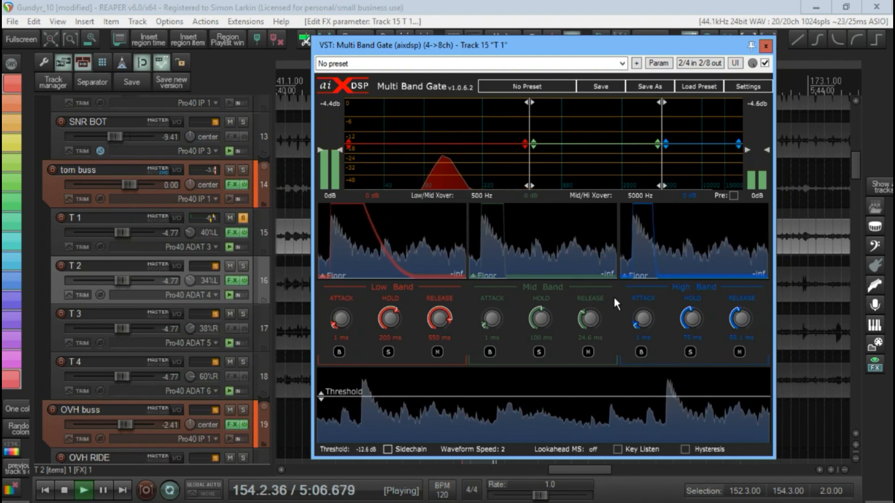
{"action": "left_click_drag", "start_coordinate": [540, 319], "coordinate": [556, 356]}
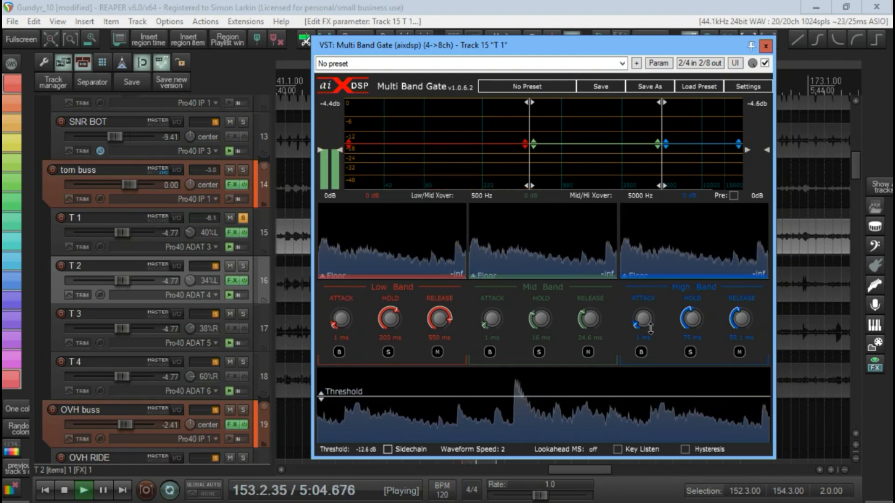
{"action": "left_click_drag", "start_coordinate": [691, 320], "coordinate": [698, 345]}
{"action": "left_click_drag", "start_coordinate": [740, 319], "coordinate": [746, 353]}
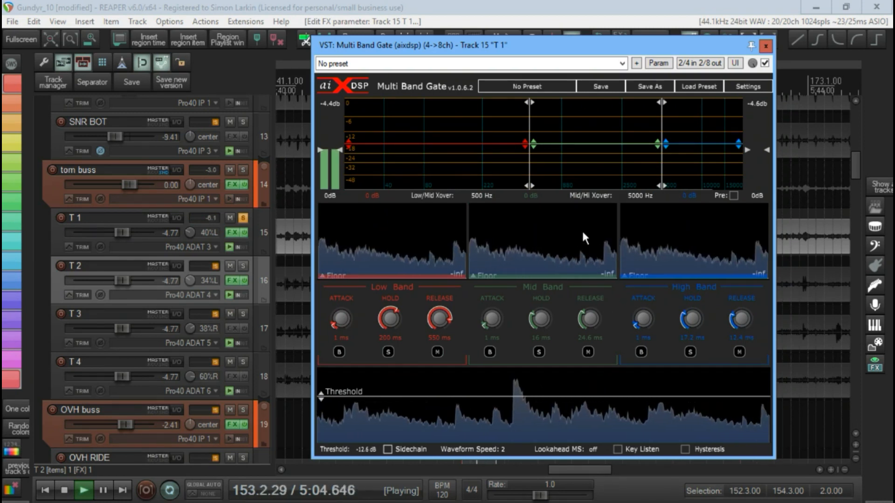
- Lower the T 1 gate's low/mid crossover to 243 Hz and compare the track with the gate bypassed and active
{"action": "left_click_drag", "start_coordinate": [529, 171], "coordinate": [488, 171]}
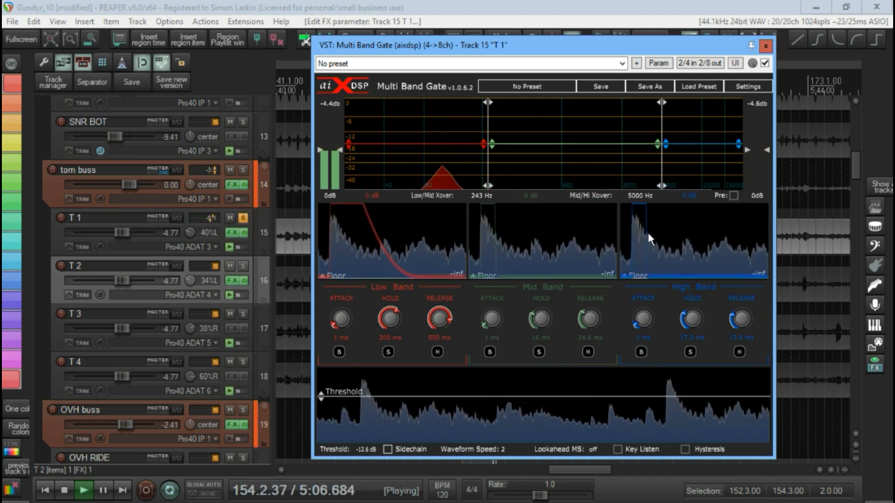
{"action": "left_click", "coordinate": [765, 64]}
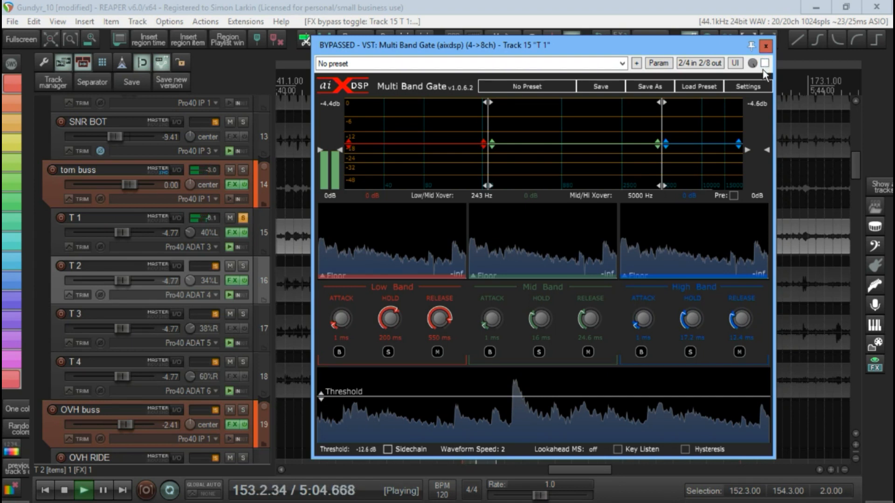
{"action": "left_click", "coordinate": [766, 64]}
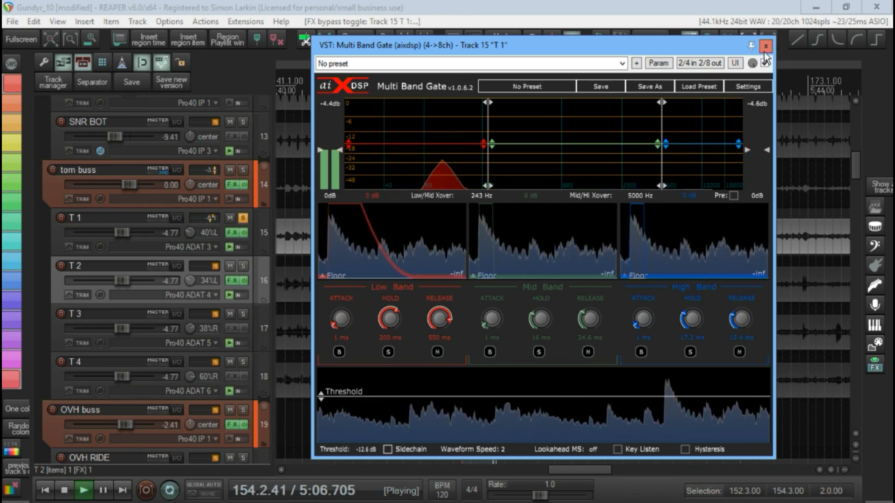
{"action": "key", "text": "space"}
{"action": "left_click", "coordinate": [764, 46]}
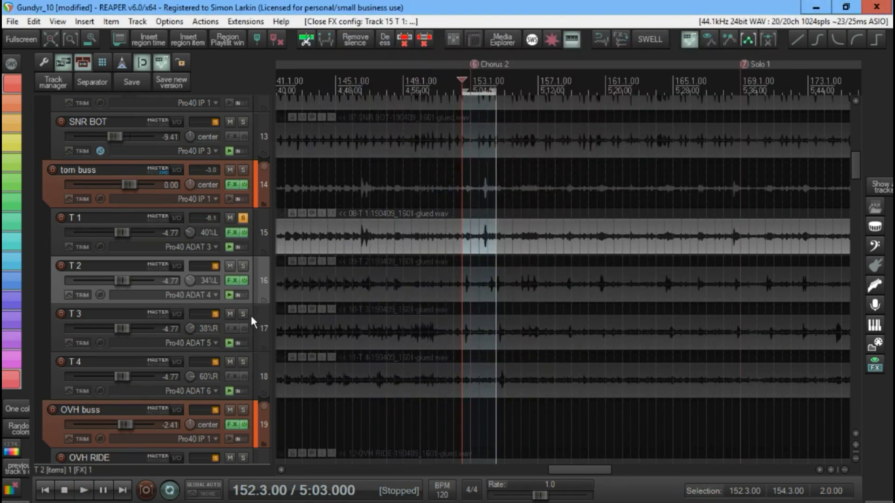
- Reopen the T 1 Multi Band Gate from its effects chain as a floating window, leaving only that window open
{"action": "key", "text": "ctrl+z"}
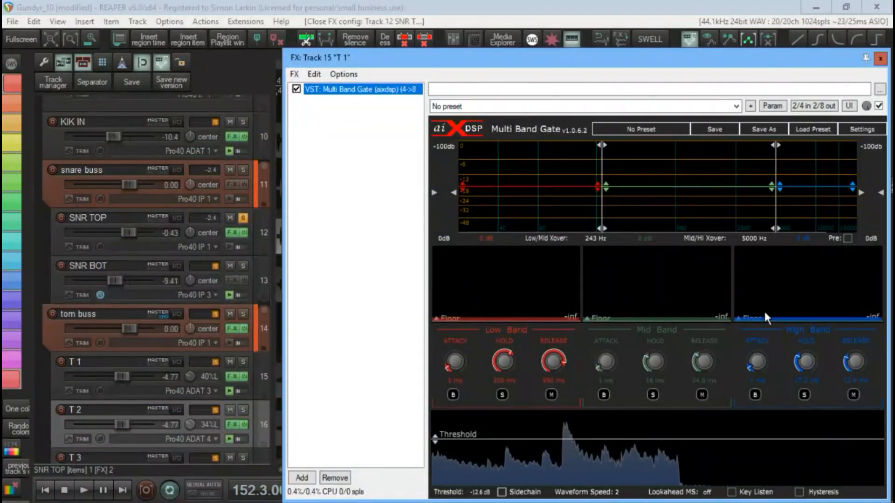
{"action": "double_click", "coordinate": [400, 88]}
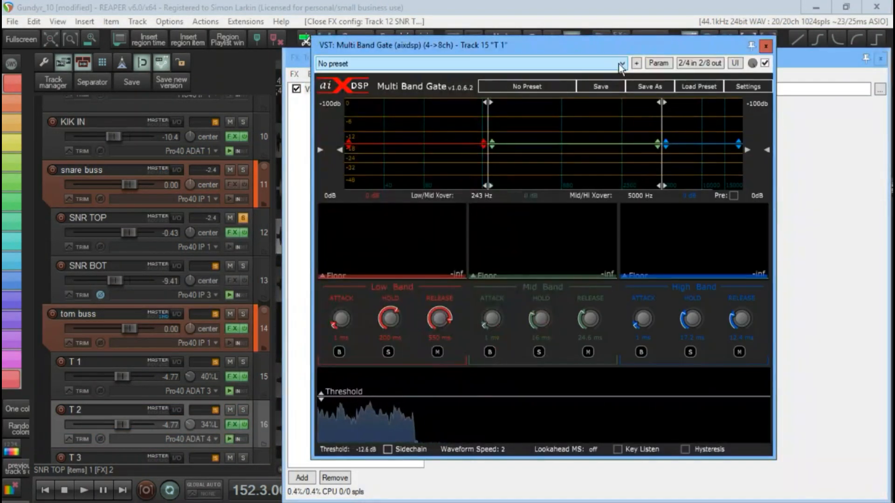
{"action": "left_click", "coordinate": [880, 59]}
{"action": "left_click_drag", "start_coordinate": [691, 48], "coordinate": [726, 41]}
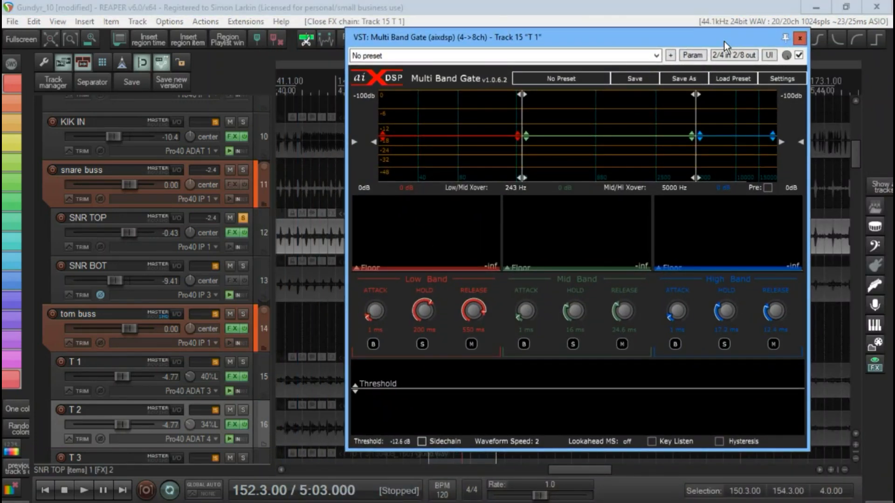